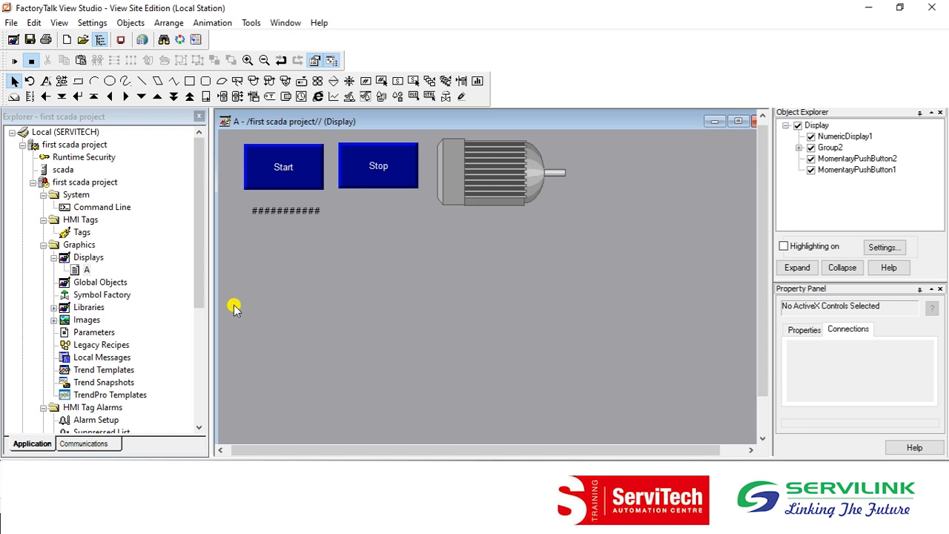
# Step: Open the Symbol Factory and show the symbols in the Containers category
pyautogui.click(99, 295)
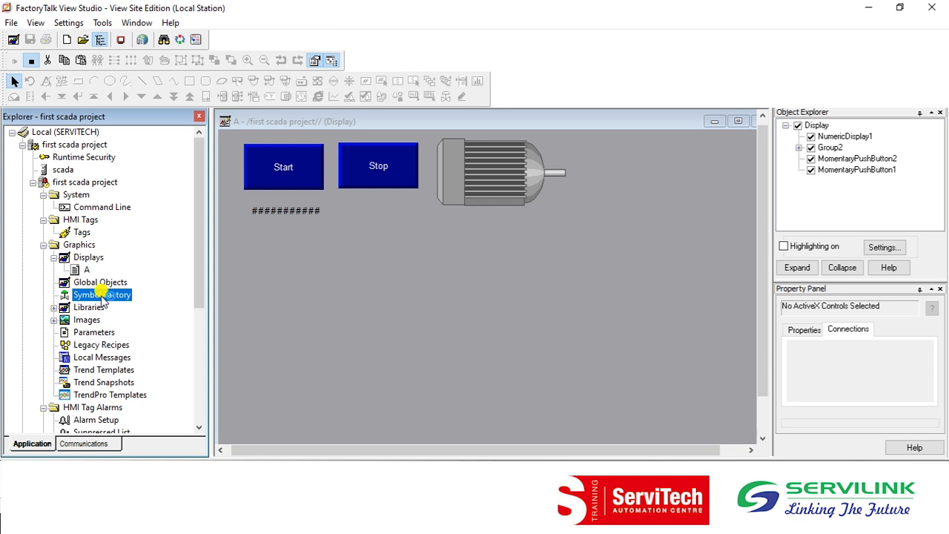
pyautogui.doubleClick(101, 295)
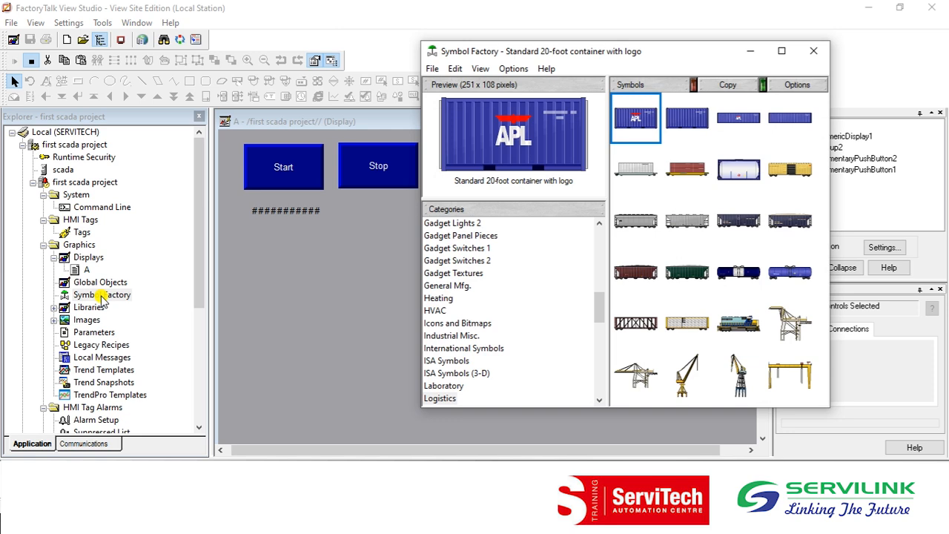
pyautogui.click(454, 258)
pyautogui.press('Down')
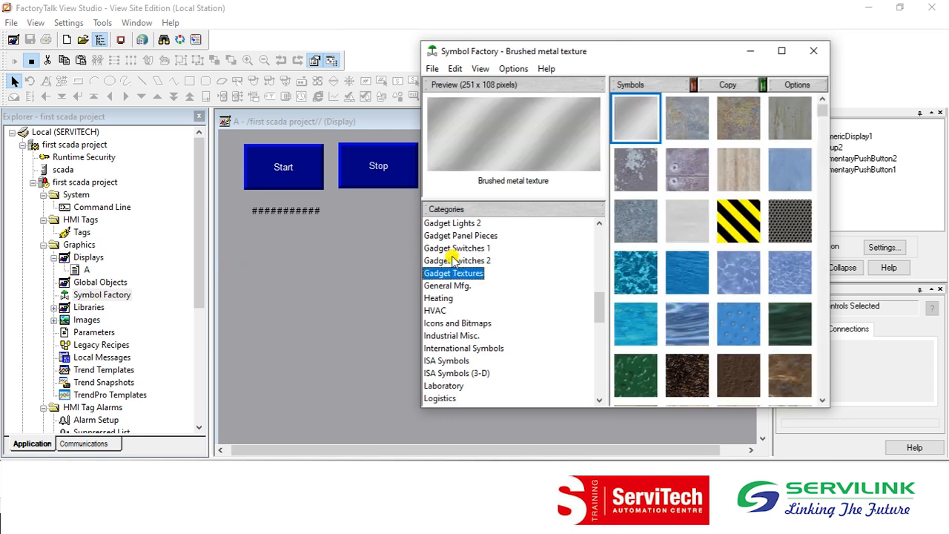
pyautogui.press('Down')
pyautogui.press('c')
pyautogui.press('Down')
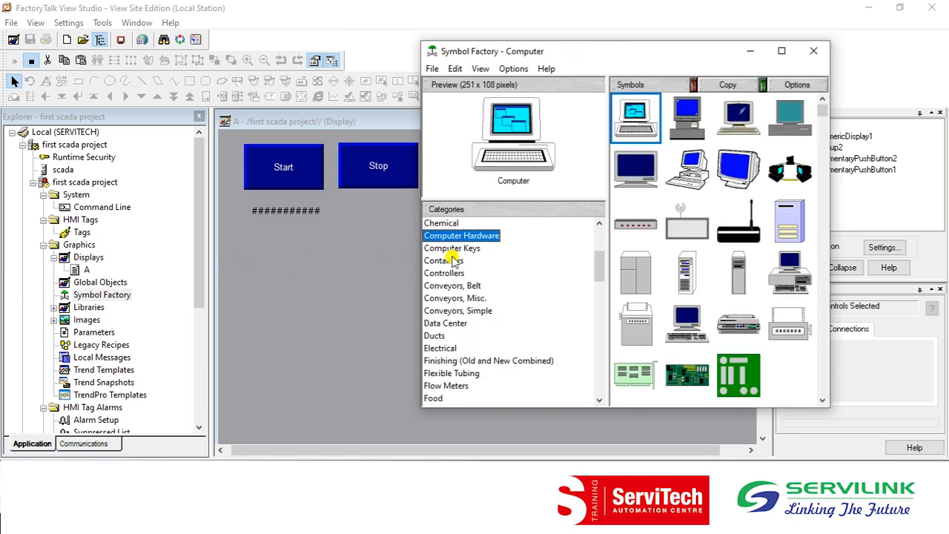
pyautogui.click(453, 261)
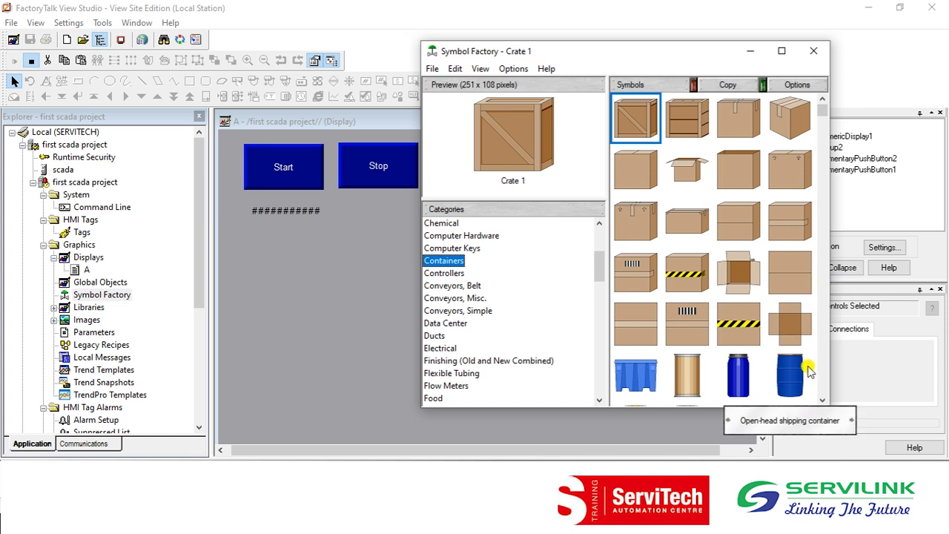
# Step: Place the 2-liter bottle symbol on display A below the buttons, and get the symbol library out of the way
pyautogui.click(822, 400)
pyautogui.click(821, 400)
pyautogui.click(822, 400)
pyautogui.click(822, 400)
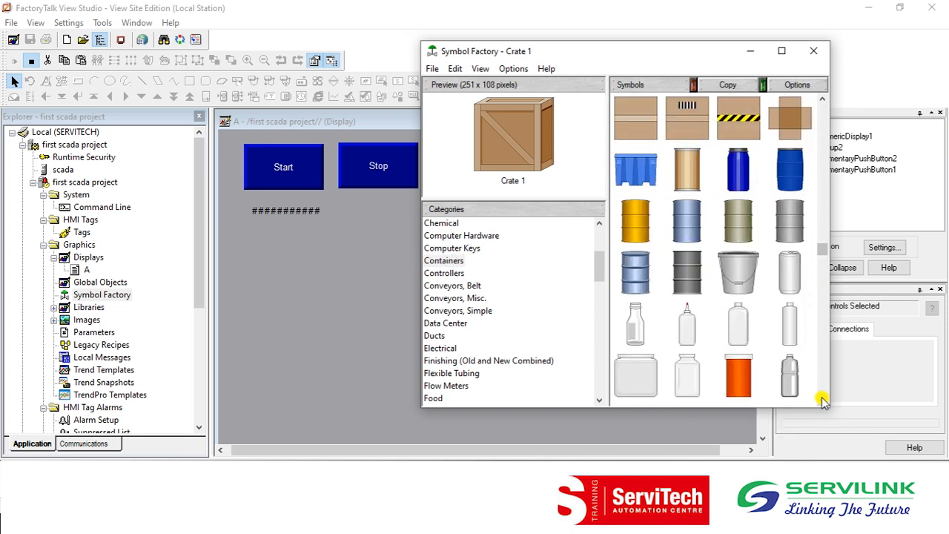
pyautogui.click(821, 400)
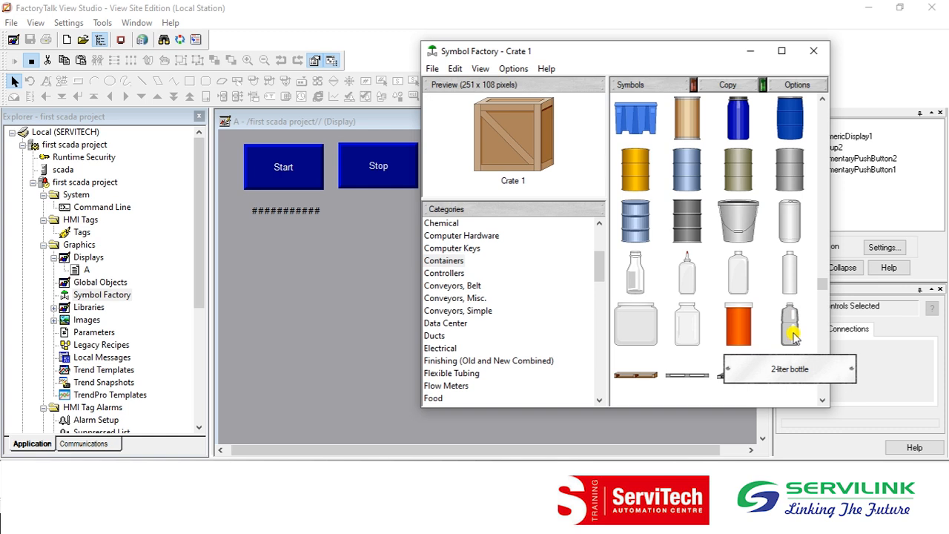
pyautogui.moveTo(803, 330); pyautogui.dragTo(376, 280)
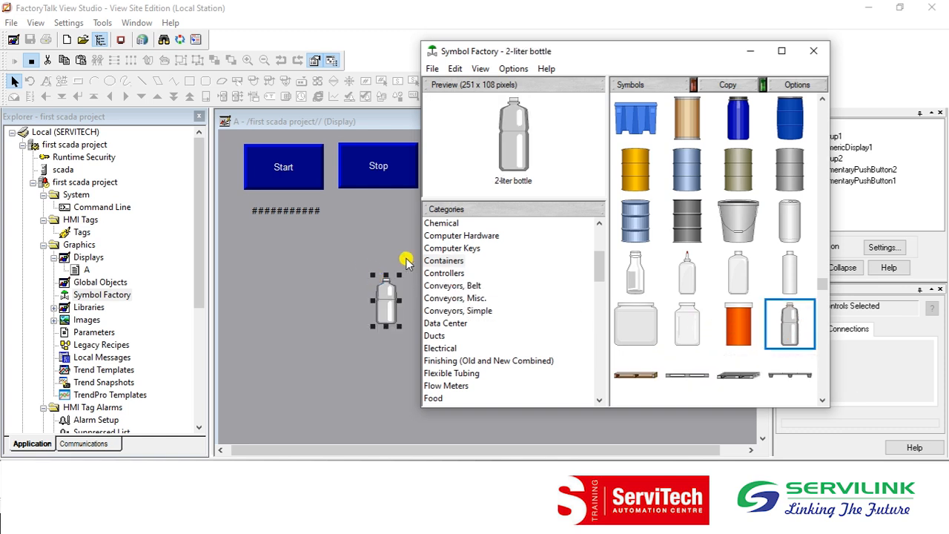
pyautogui.click(751, 52)
# Step: Move the bottle beneath the numeric display and enlarge it to nearly the height of the motor
pyautogui.moveTo(391, 289); pyautogui.dragTo(310, 282)
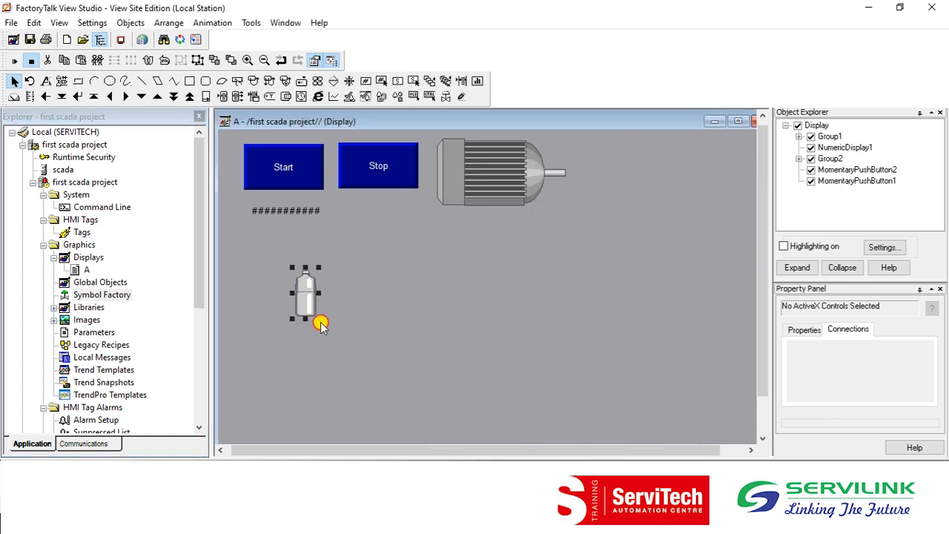
pyautogui.click(315, 315)
pyautogui.moveTo(314, 316); pyautogui.dragTo(333, 344)
pyautogui.click(296, 259)
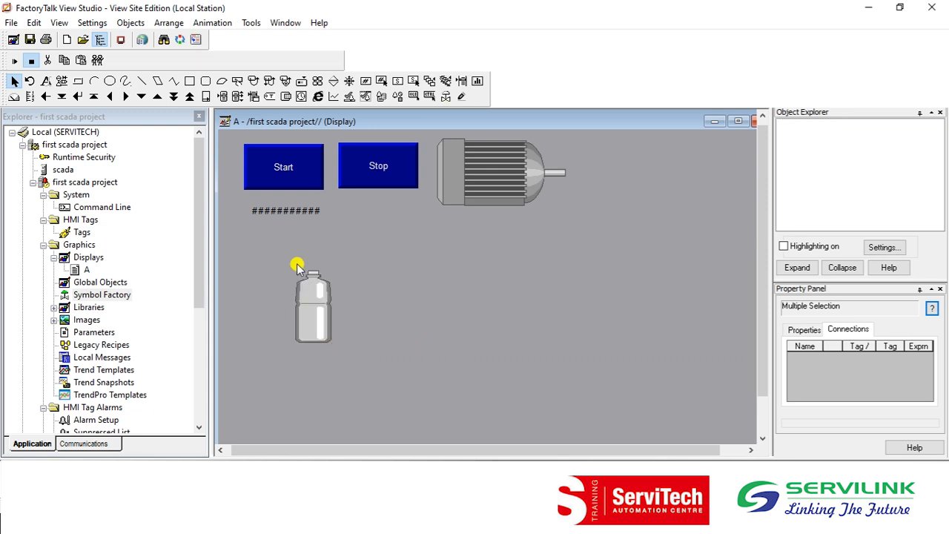
# Step: Draw a long horizontal line from the bottle's base towards the right side of the display as the conveyor surface
pyautogui.click(141, 81)
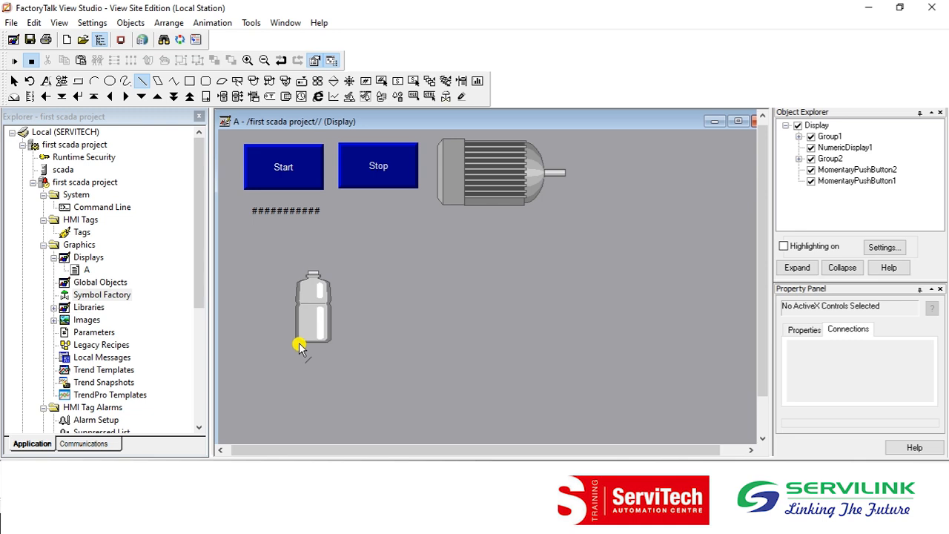
pyautogui.moveTo(297, 341)
pyautogui.mouseDown()
pyautogui.moveTo(466, 354)
pyautogui.moveTo(565, 331)
pyautogui.moveTo(589, 346)
pyautogui.moveTo(625, 345)
pyautogui.mouseUp()
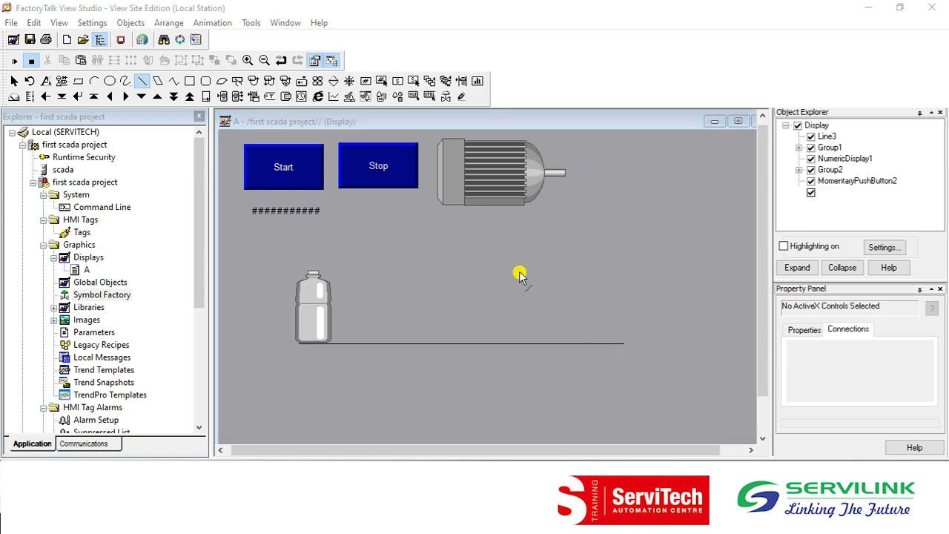
pyautogui.click(114, 325)
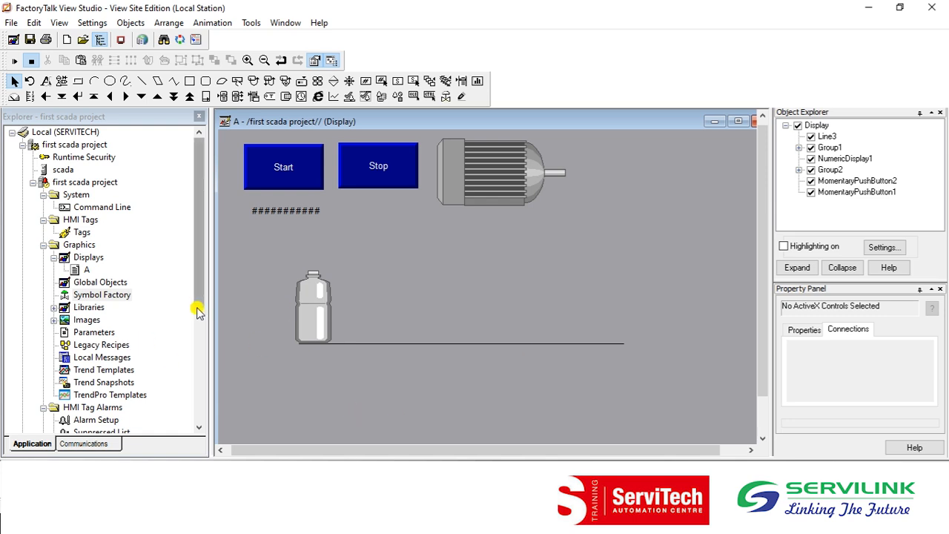
# Step: Reopen the Symbol Factory and show the symbols in the General Mfg. category
pyautogui.doubleClick(102, 295)
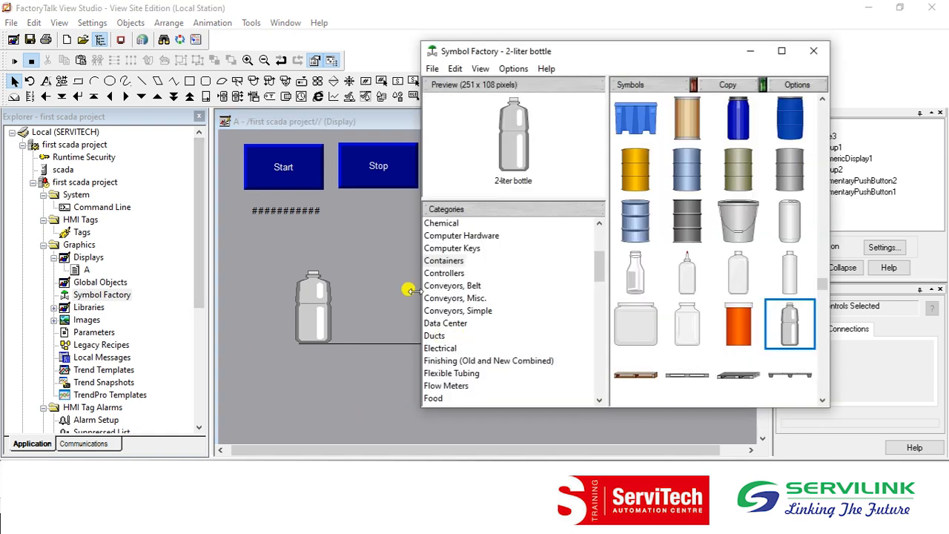
pyautogui.click(493, 328)
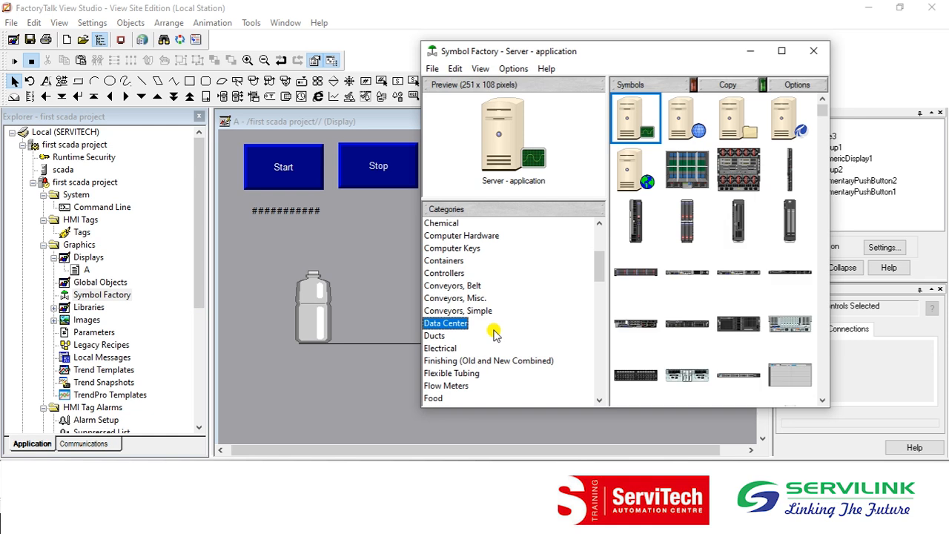
pyautogui.moveTo(599, 267); pyautogui.dragTo(598, 307)
pyautogui.click(448, 298)
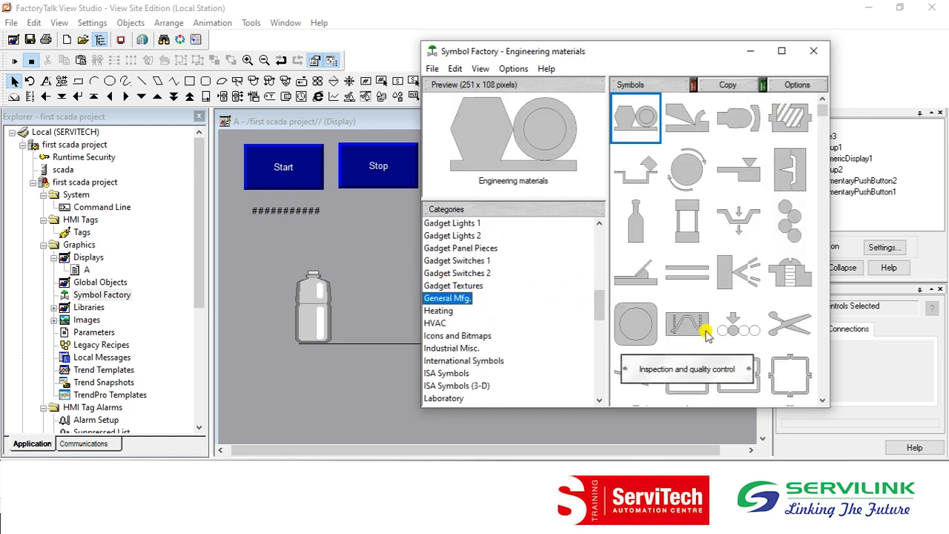
# Step: Place the Gear symbol on the display and position it under the left end of the conveyor line, beneath the bottle
pyautogui.click(822, 400)
pyautogui.click(822, 400)
pyautogui.click(822, 400)
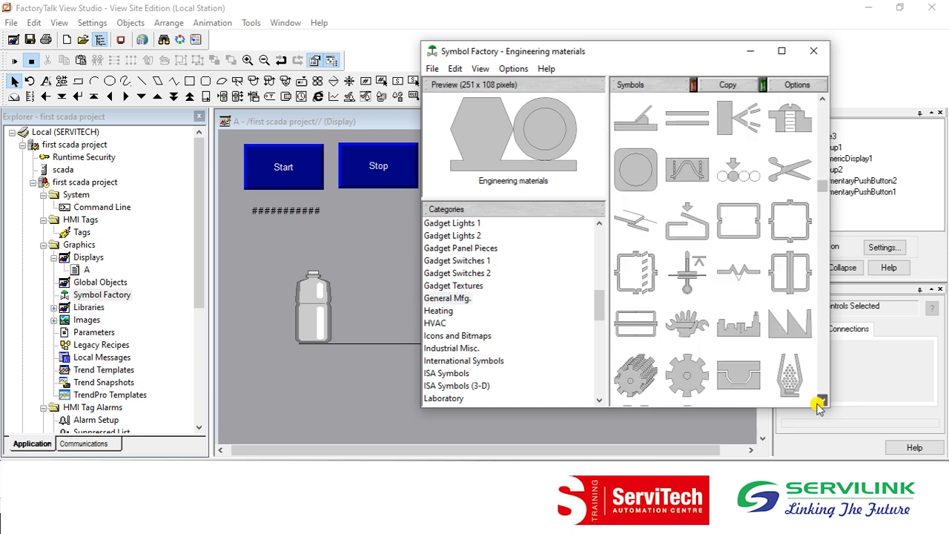
pyautogui.click(686, 374)
pyautogui.moveTo(686, 374); pyautogui.dragTo(275, 391)
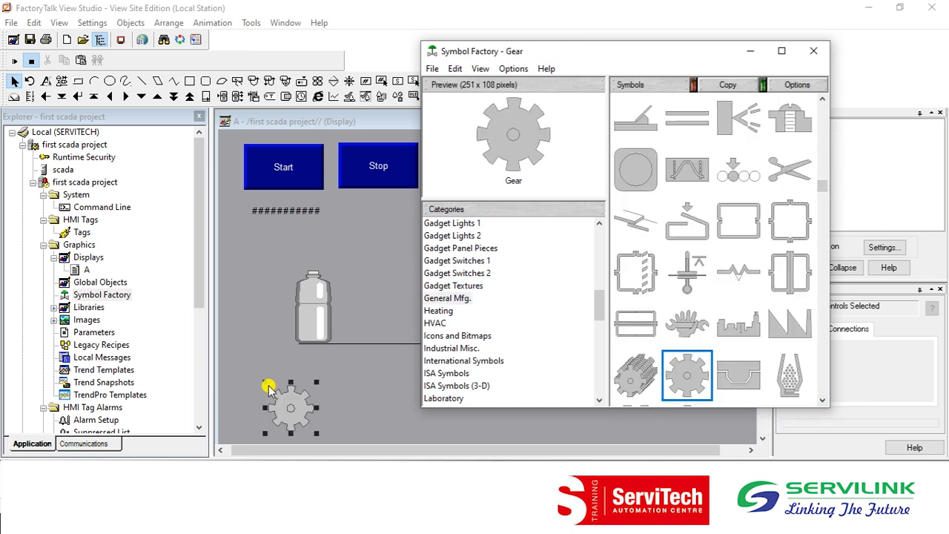
pyautogui.click(751, 51)
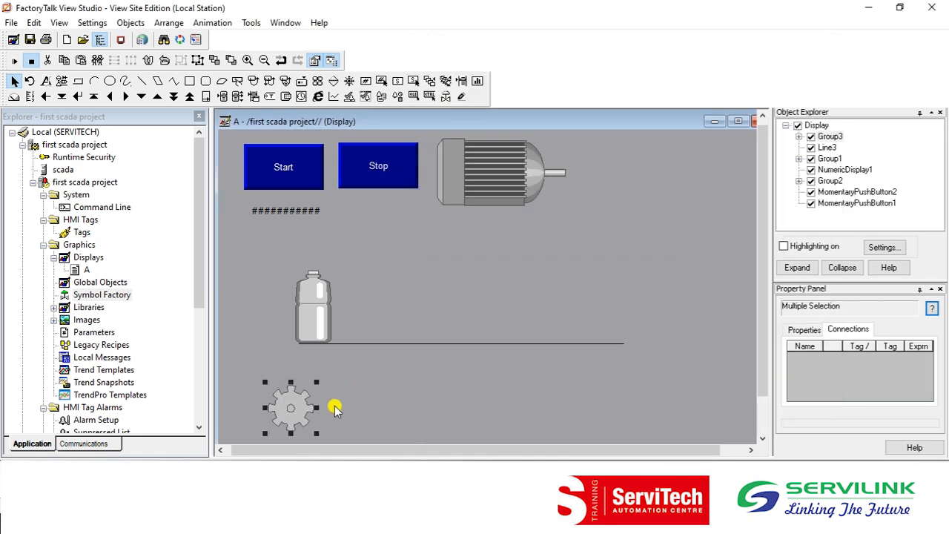
pyautogui.moveTo(297, 419); pyautogui.dragTo(311, 374)
pyautogui.click(406, 393)
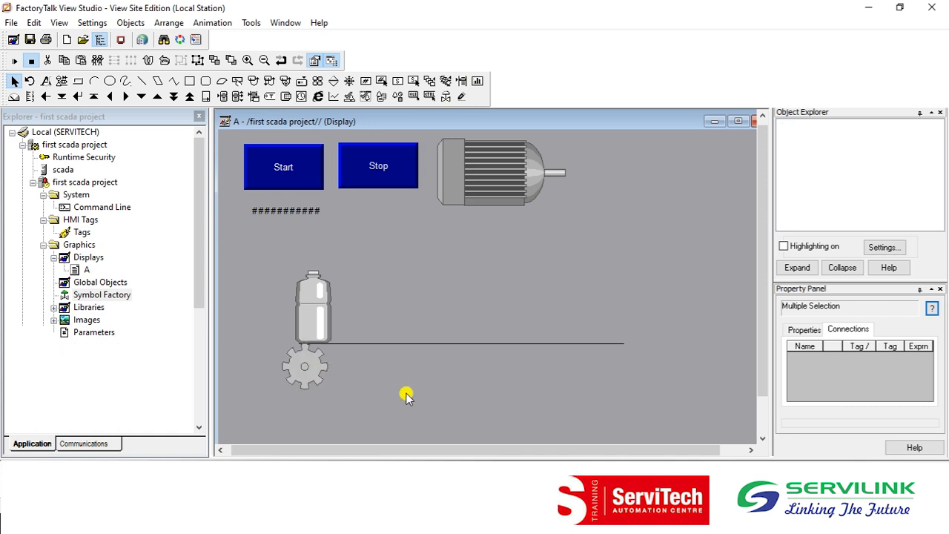
# Step: Copy the gear and position the copy under the right end of the conveyor line
pyautogui.click(312, 365)
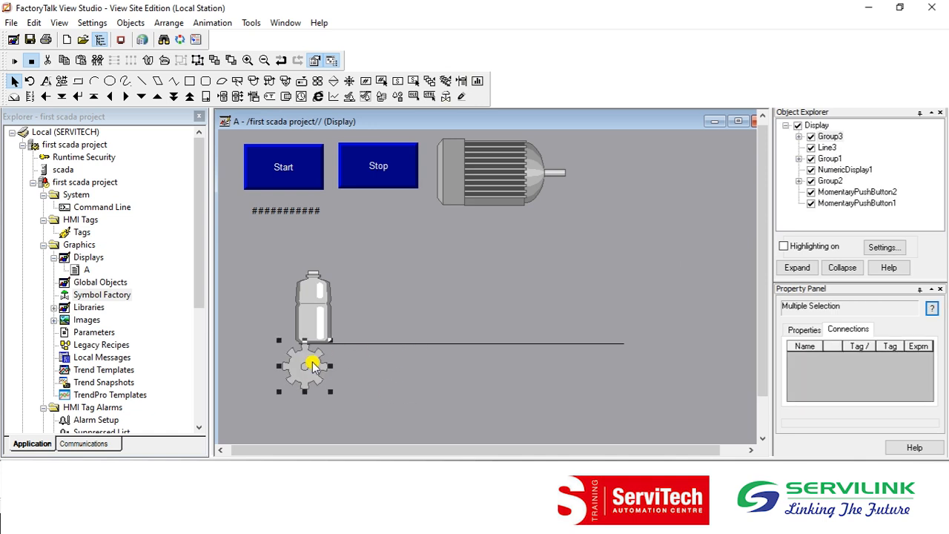
pyautogui.hotkey('ctrl', 'c')
pyautogui.hotkey('ctrl', 'v')
pyautogui.moveTo(308, 375); pyautogui.dragTo(618, 366)
# Step: Copy the conveyor line and place the copy along the bottom of the two gears to form the belt's underside
pyautogui.click(460, 345)
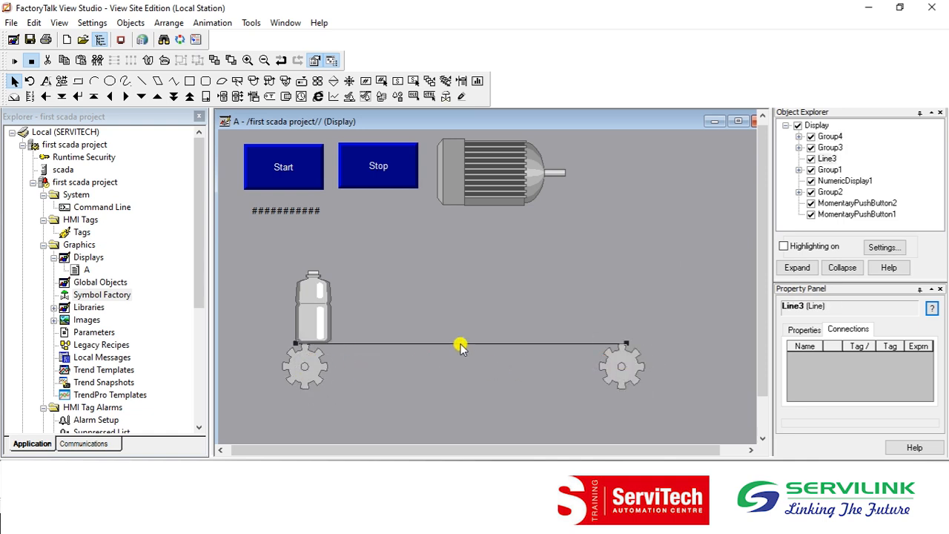
pyautogui.hotkey('ctrl', 'c')
pyautogui.hotkey('ctrl', 'v')
pyautogui.moveTo(426, 351); pyautogui.dragTo(423, 389)
pyautogui.click(469, 265)
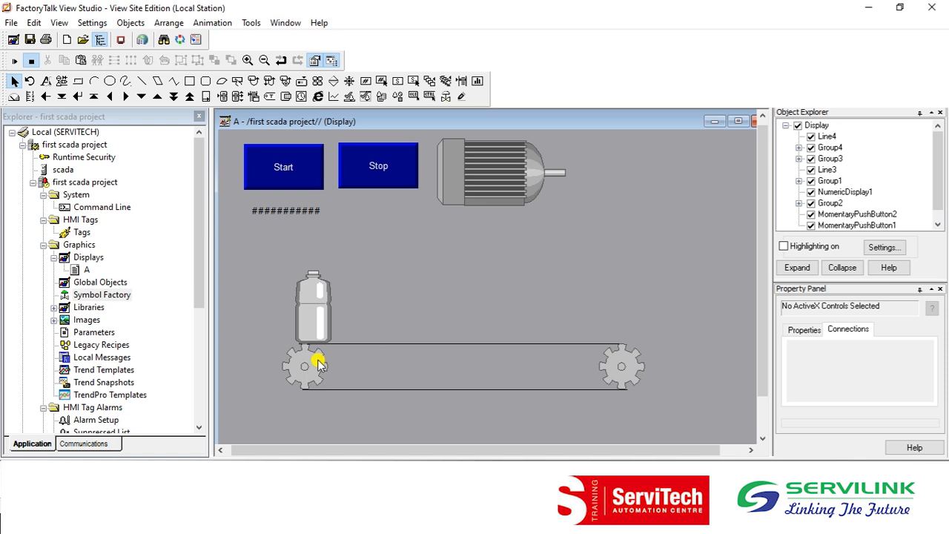
pyautogui.click(297, 318)
pyautogui.rightClick(297, 319)
pyautogui.moveTo(473, 232)
pyautogui.click(571, 271)
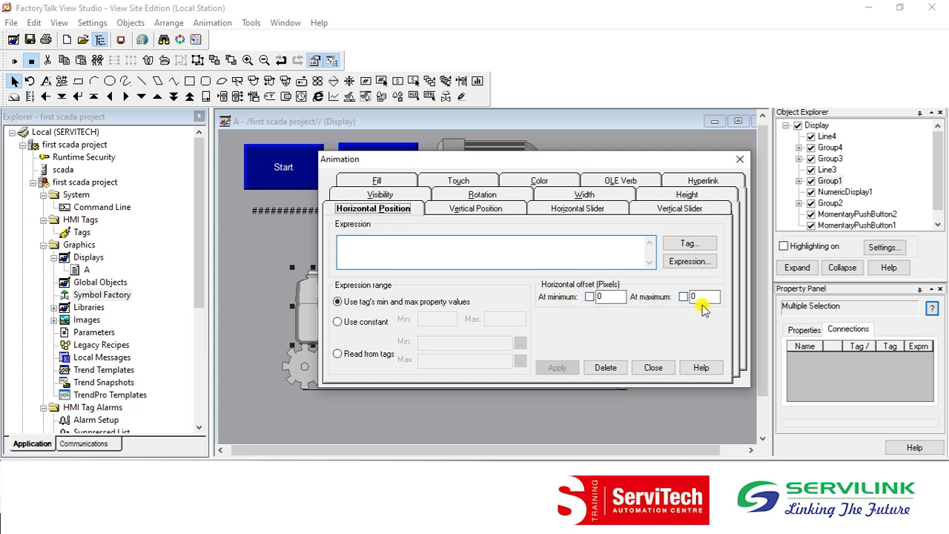
pyautogui.click(739, 159)
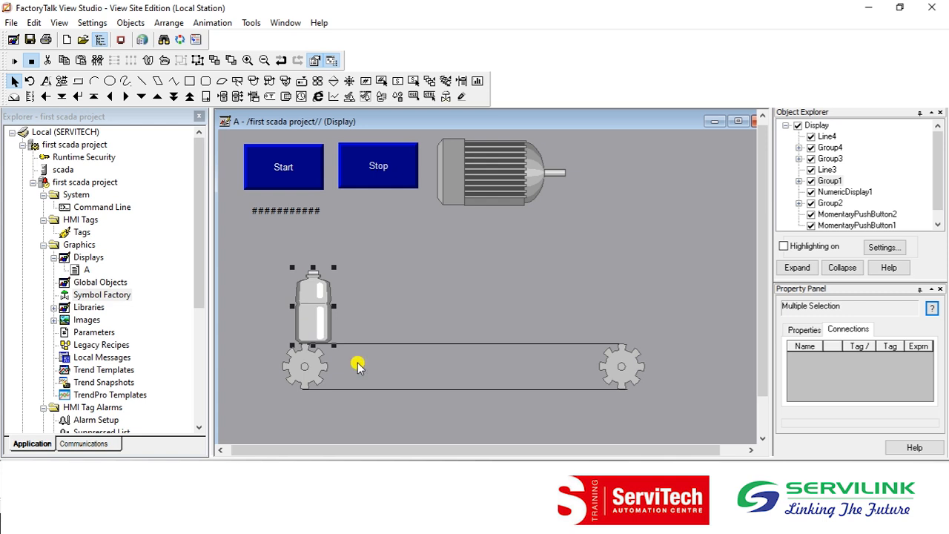
# Step: Measure the bottle's horizontal travel using a temporary duplicate placed at the right end of the conveyor, and delete that duplicate
pyautogui.rightClick(311, 313)
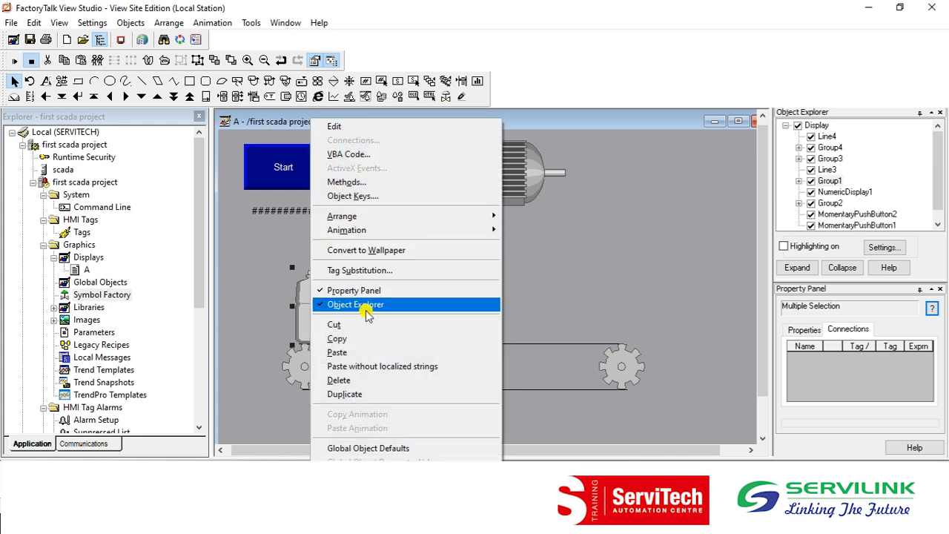
pyautogui.click(344, 394)
pyautogui.moveTo(321, 324); pyautogui.dragTo(615, 324)
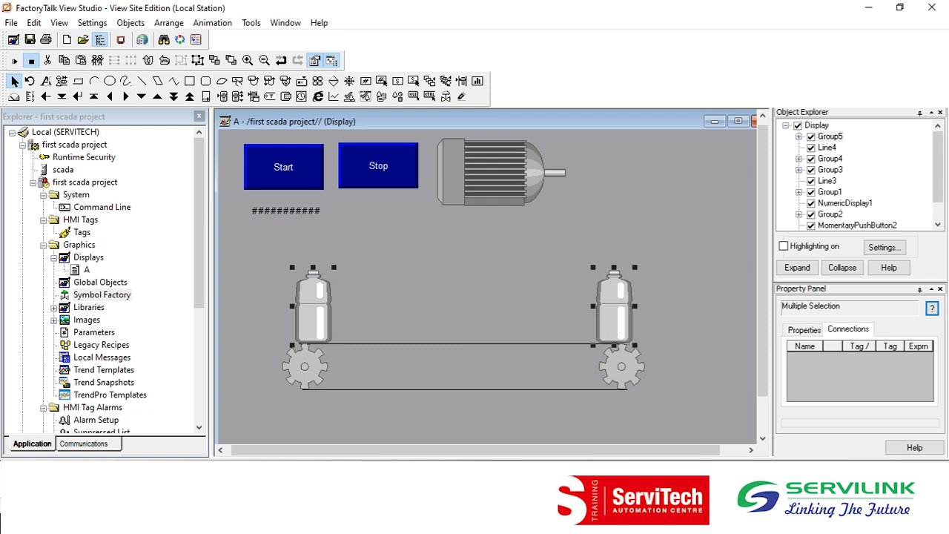
pyautogui.click(614, 324)
pyautogui.click(317, 310)
pyautogui.keyDown('shift'); pyautogui.click(627, 324); pyautogui.keyUp('shift')
pyautogui.press('Delete')
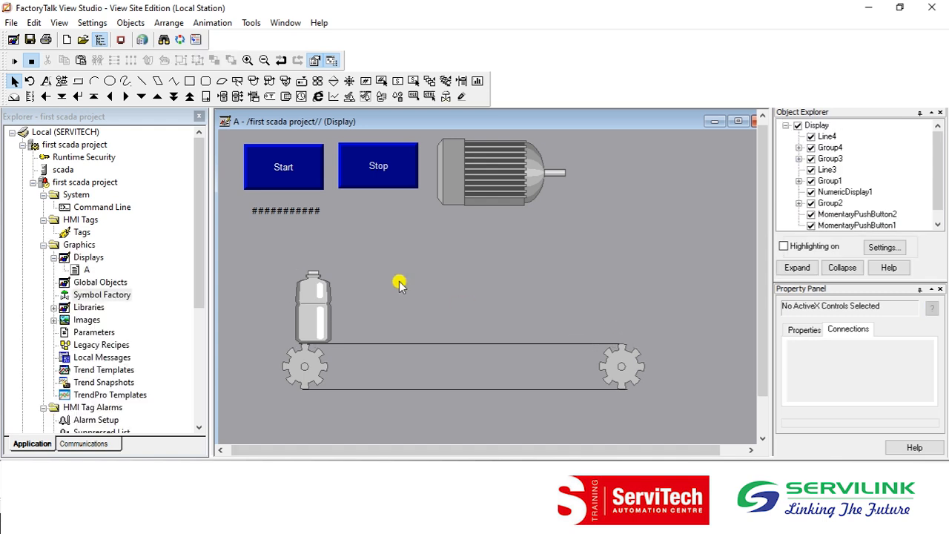
# Step: Start a horizontal position animation for the bottle with the expression "int"
pyautogui.click(305, 308)
pyautogui.rightClick(306, 310)
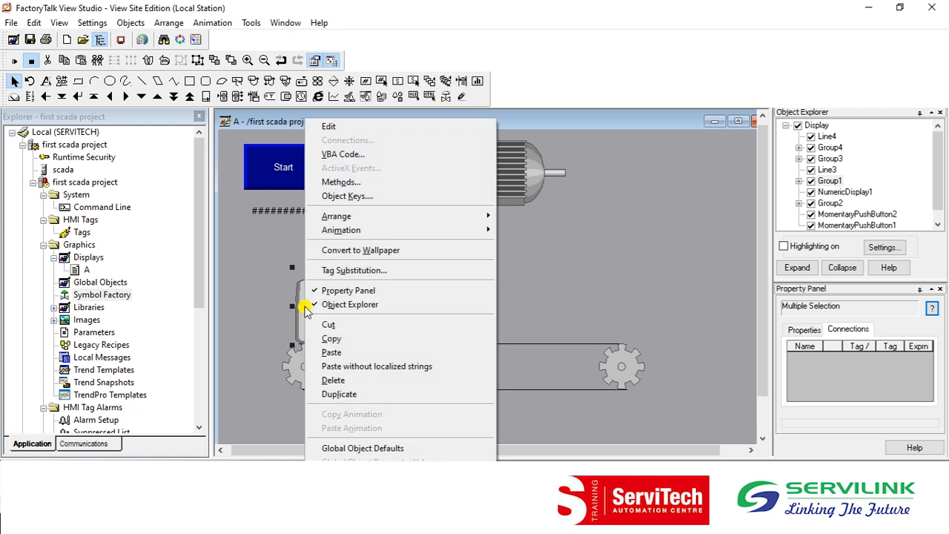
pyautogui.moveTo(443, 235)
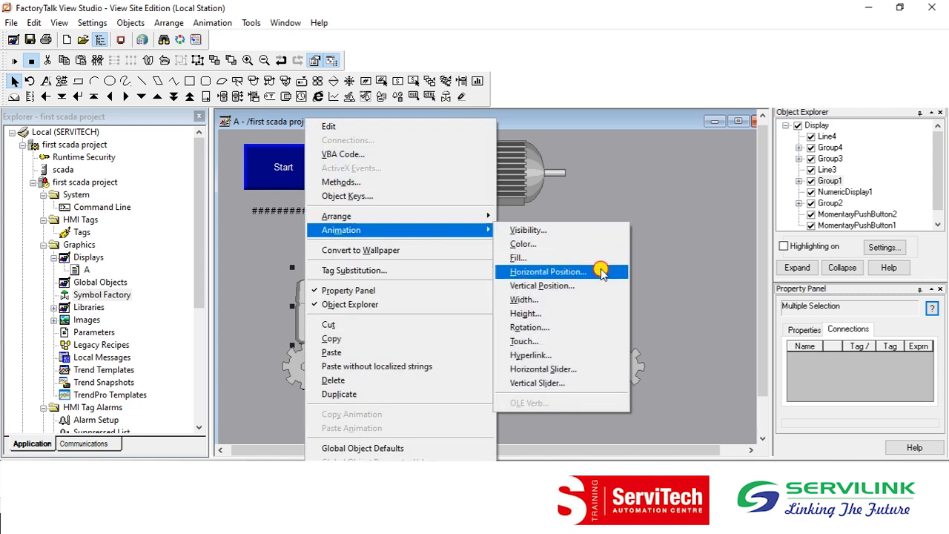
pyautogui.click(586, 272)
pyautogui.click(355, 248)
pyautogui.write('int')
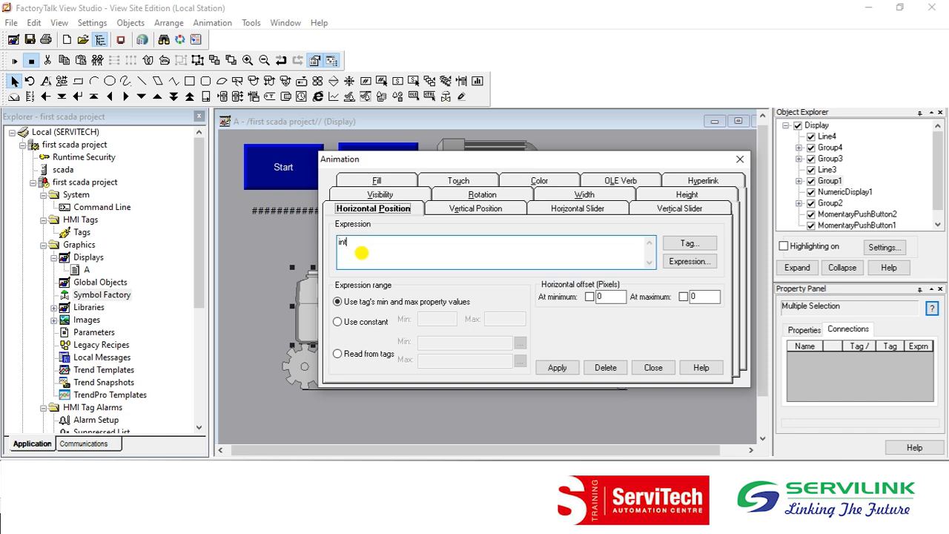
# Step: Set the animation's expression range to constant values with minimum 0 and maximum 100
pyautogui.click(349, 325)
pyautogui.click(423, 319)
pyautogui.press('Tab')
pyautogui.write('100')
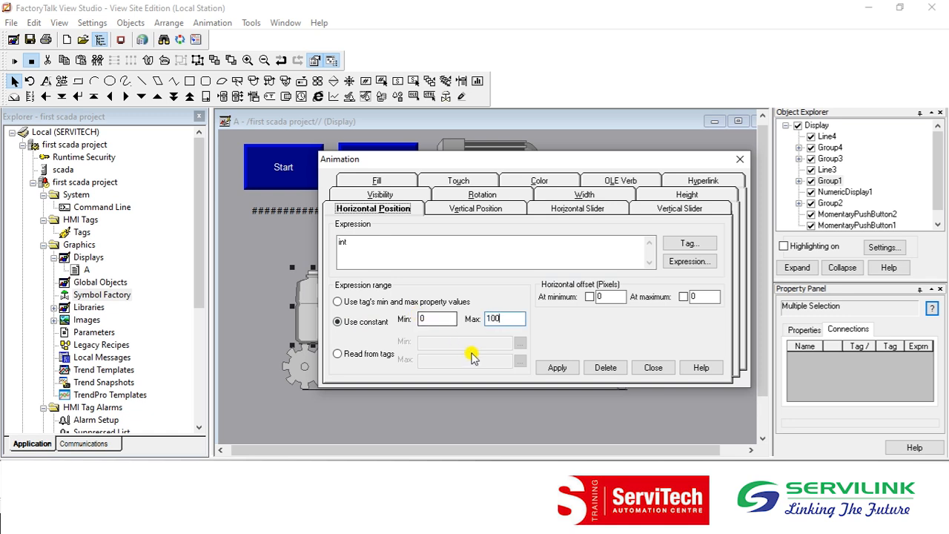
# Step: Enable both horizontal offsets, with 0 pixels at minimum and 433 pixels at maximum
pyautogui.click(589, 296)
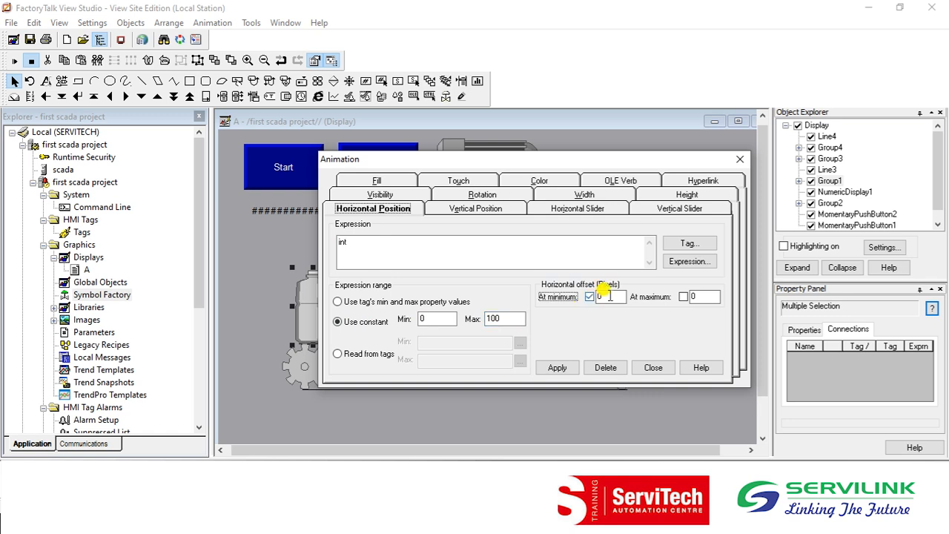
pyautogui.click(682, 297)
pyautogui.click(698, 296)
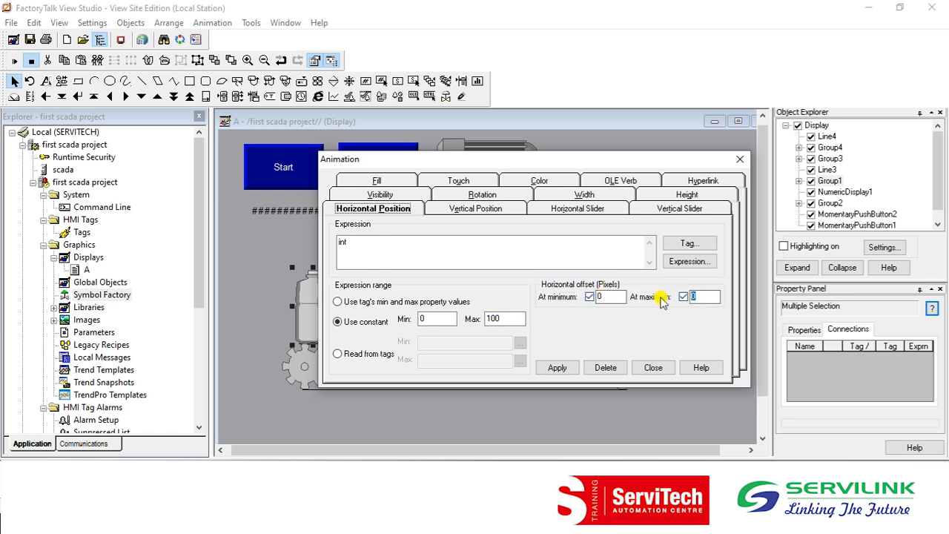
pyautogui.write('433')
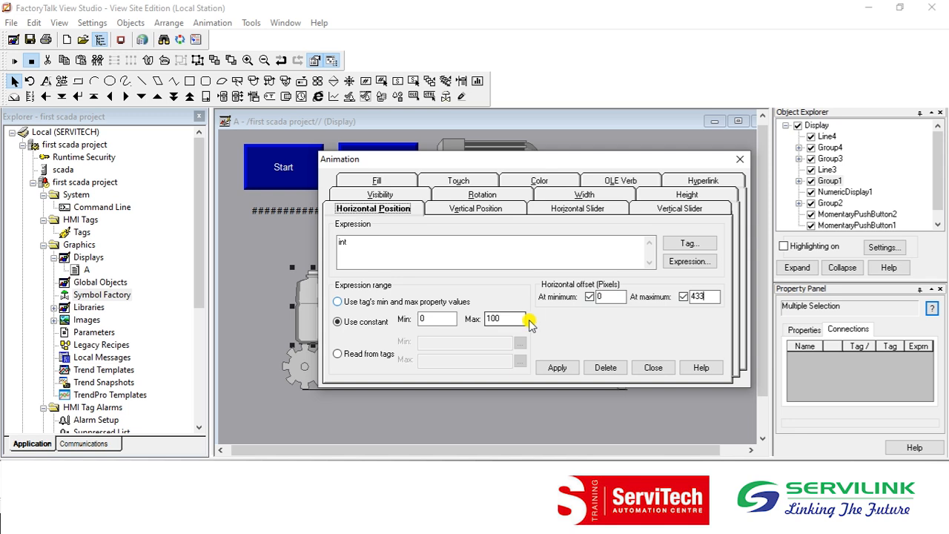
# Step: Apply the bottle's horizontal position animation and close its settings
pyautogui.click(560, 367)
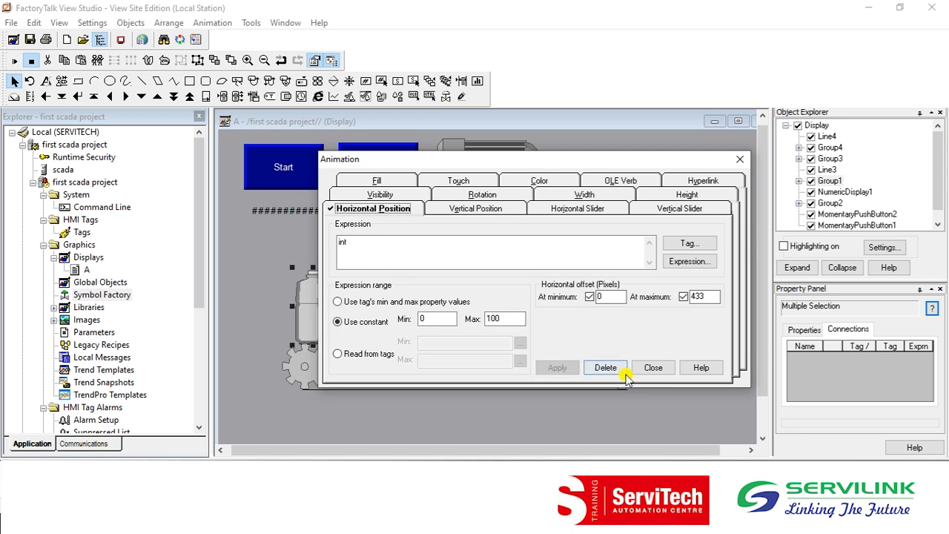
pyautogui.click(651, 371)
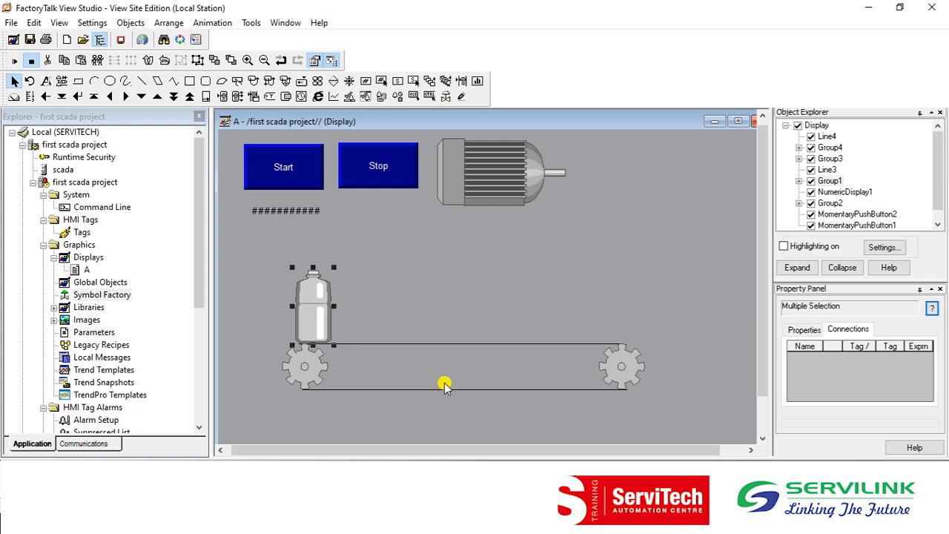
pyautogui.click(318, 406)
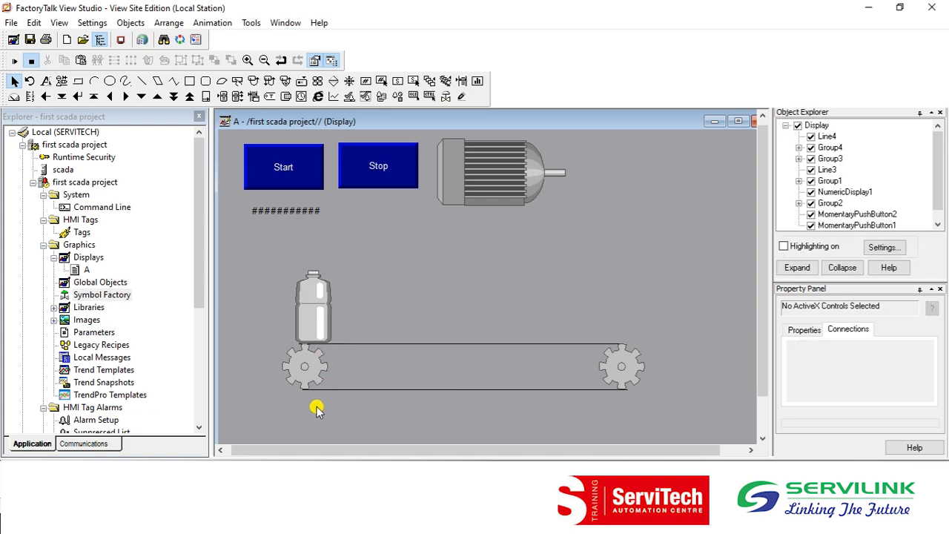
# Step: Start a rotation animation for the conveyor's left gear with the expression "int"
pyautogui.click(310, 376)
pyautogui.click(622, 366)
pyautogui.click(294, 374)
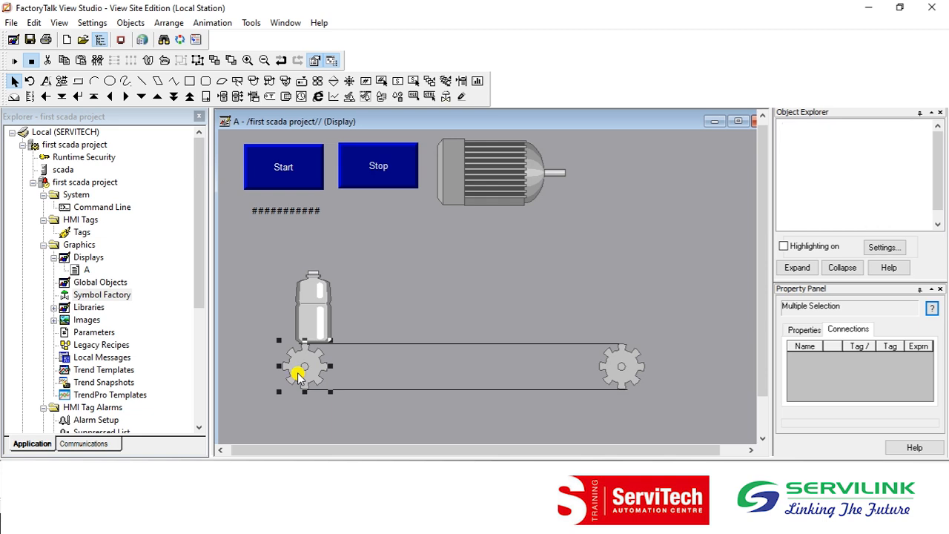
pyautogui.rightClick(297, 376)
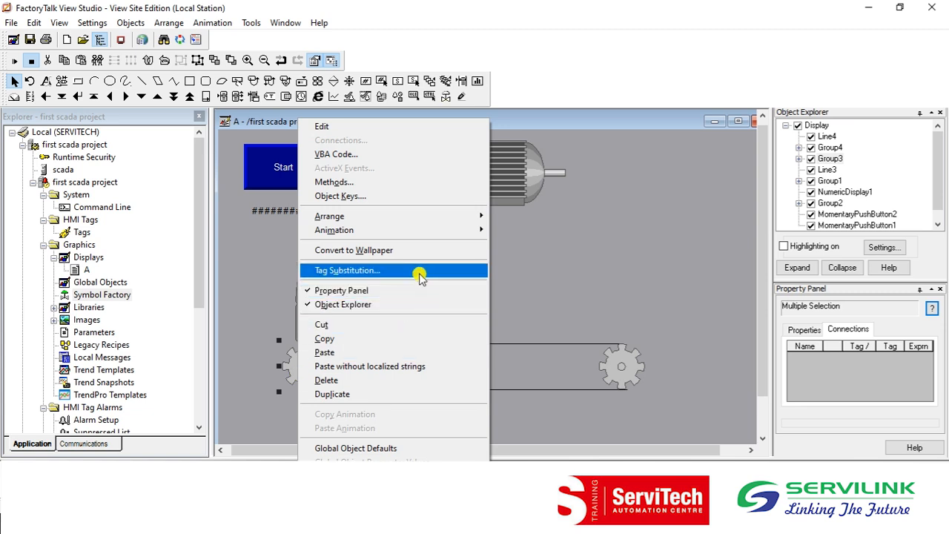
pyautogui.moveTo(422, 232)
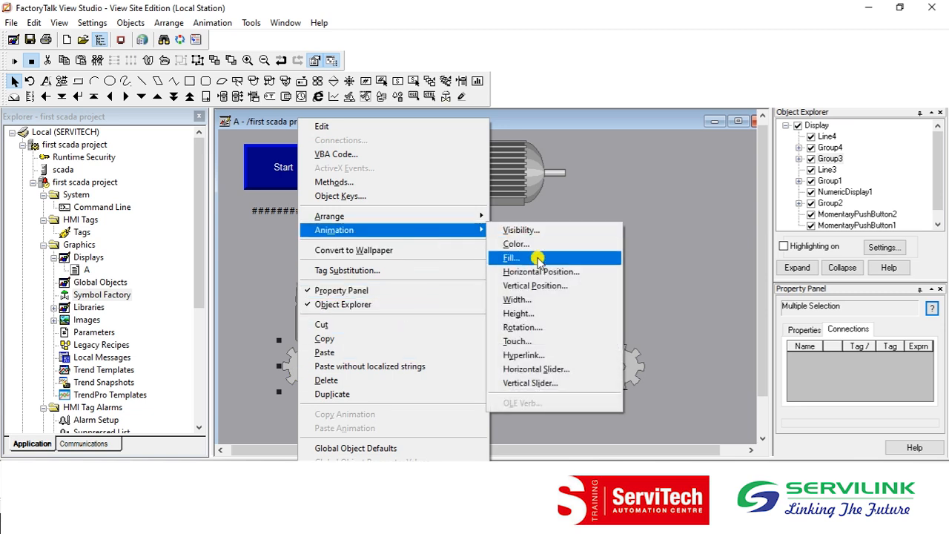
pyautogui.click(519, 327)
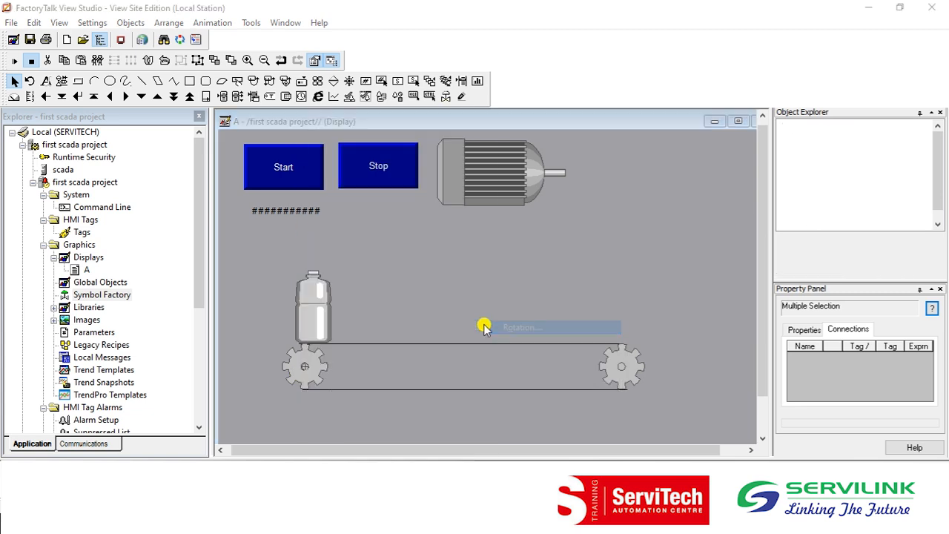
pyautogui.write('int')
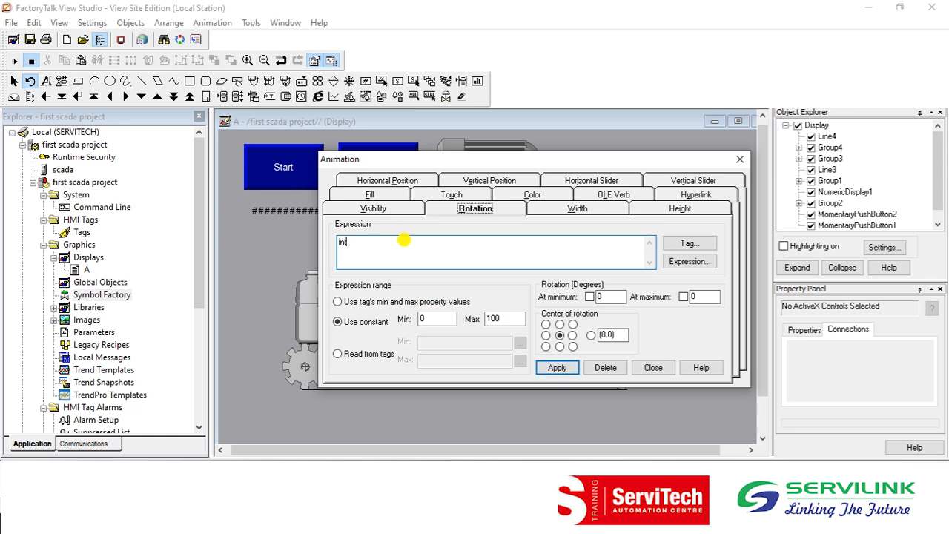
# Step: Enable both rotation limits for the left gear, with 0 degrees at minimum and 180 degrees at maximum, and apply the animation
pyautogui.click(591, 296)
pyautogui.click(683, 296)
pyautogui.doubleClick(710, 297)
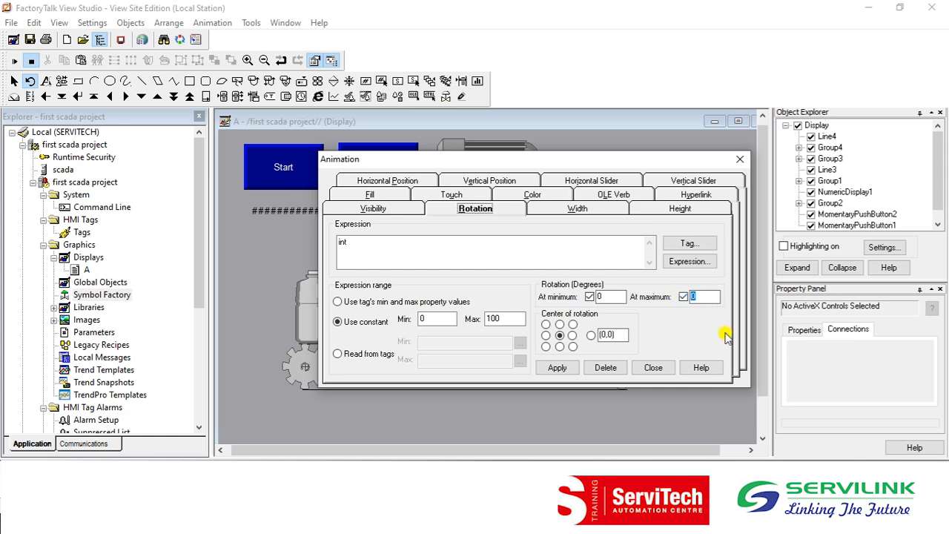
pyautogui.write('180')
pyautogui.click(557, 368)
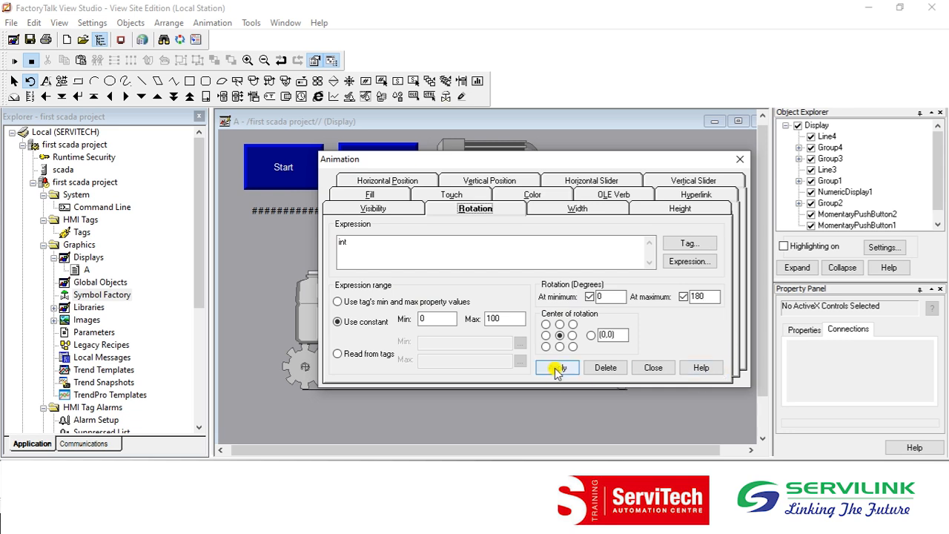
pyautogui.click(653, 368)
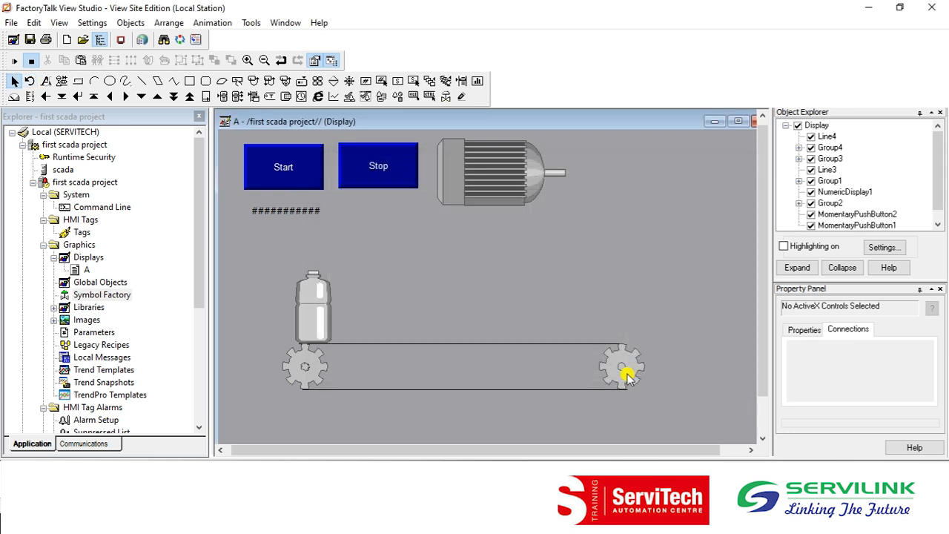
# Step: Start a rotation animation for the conveyor's right gear with the expression "int"
pyautogui.rightClick(607, 369)
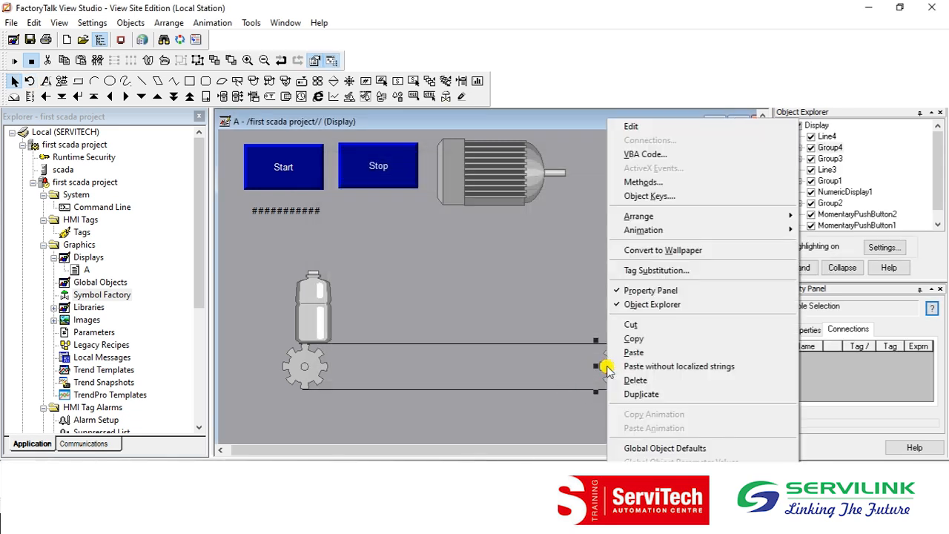
pyautogui.moveTo(731, 236)
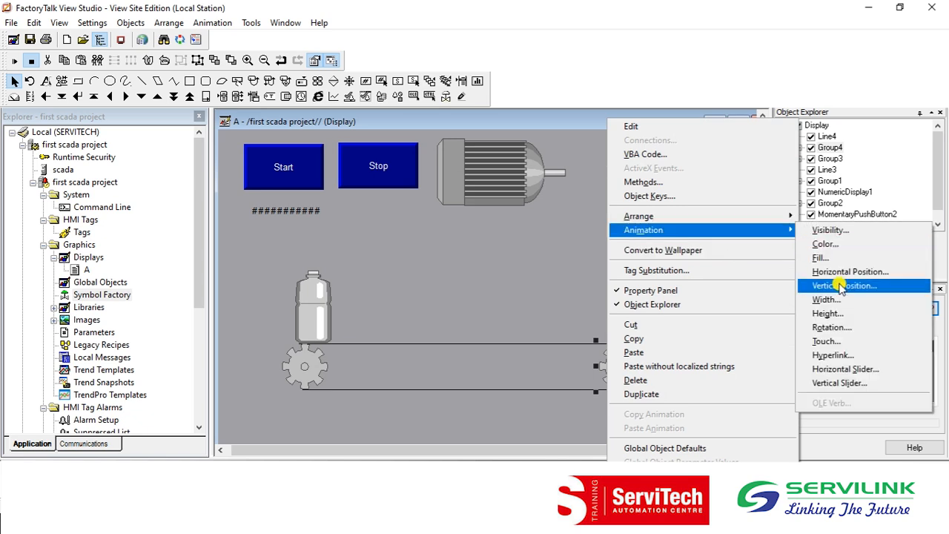
pyautogui.click(827, 327)
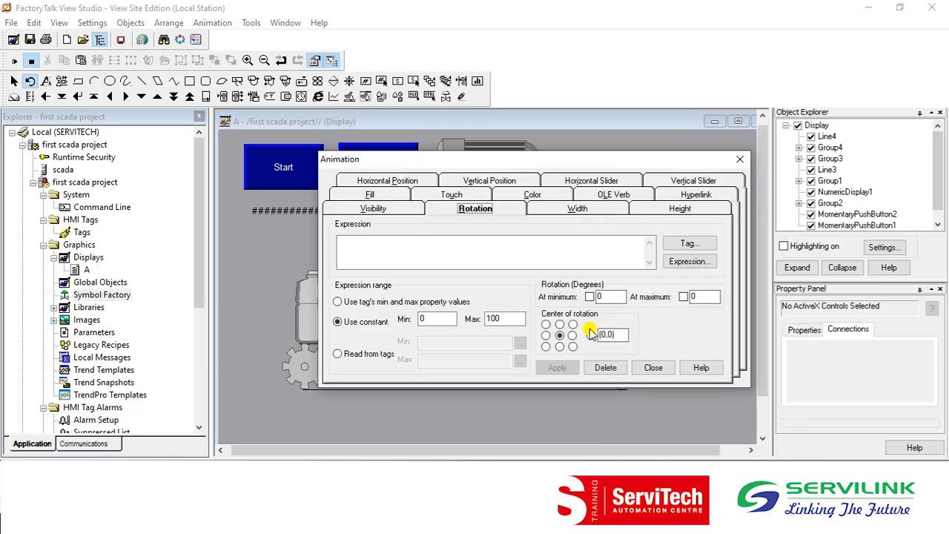
pyautogui.write('int')
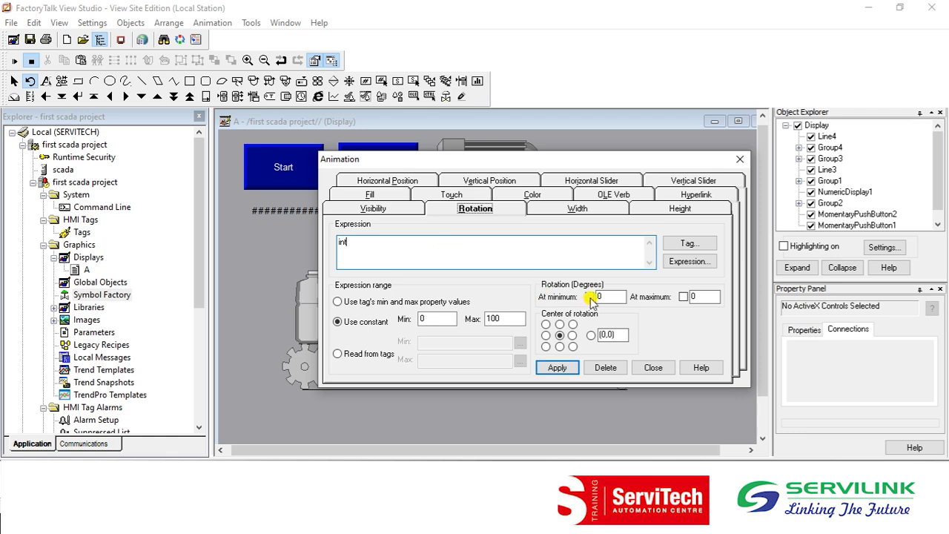
# Step: Enable the right gear's rotation limits at 0 degrees minimum and 180 degrees maximum, and apply the animation
pyautogui.click(683, 296)
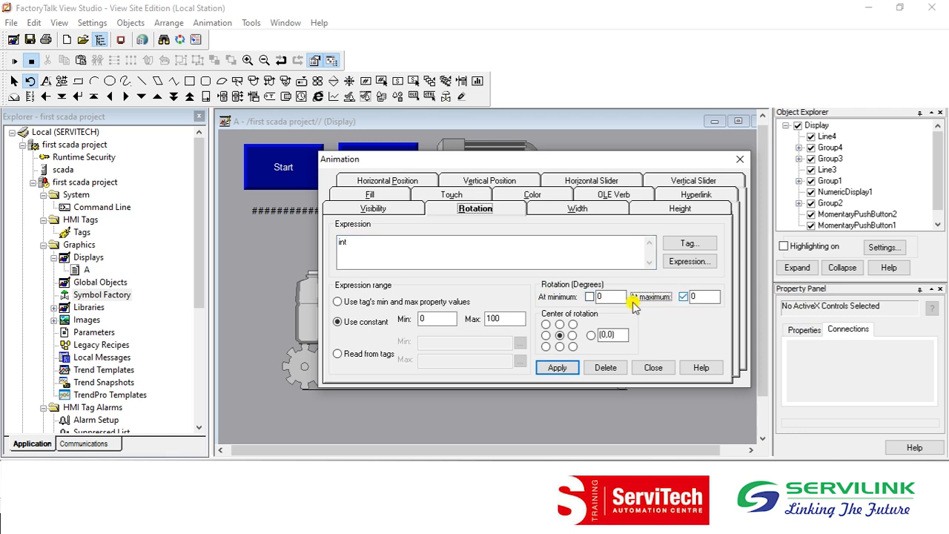
pyautogui.click(588, 297)
pyautogui.click(693, 296)
pyautogui.write('10')
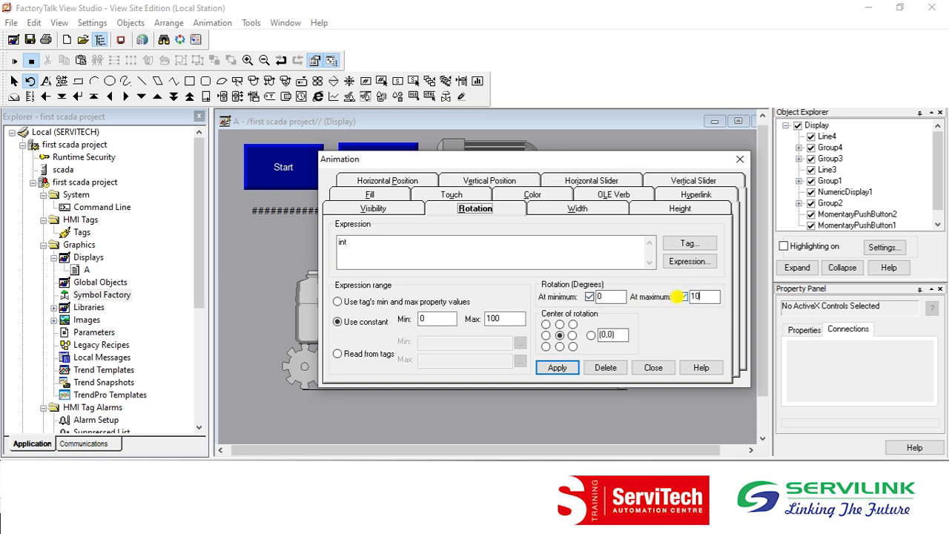
pyautogui.press('BackSpace')
pyautogui.write('80')
pyautogui.click(554, 368)
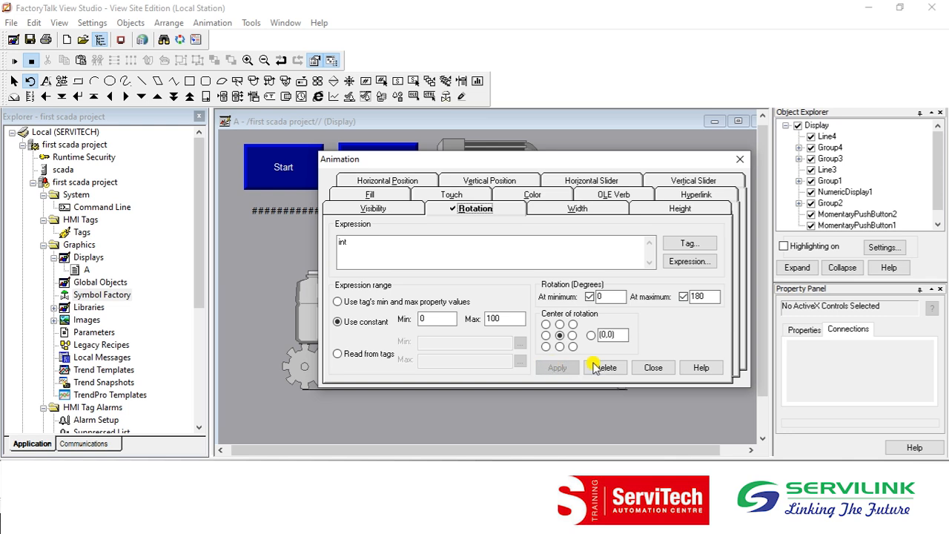
pyautogui.click(651, 366)
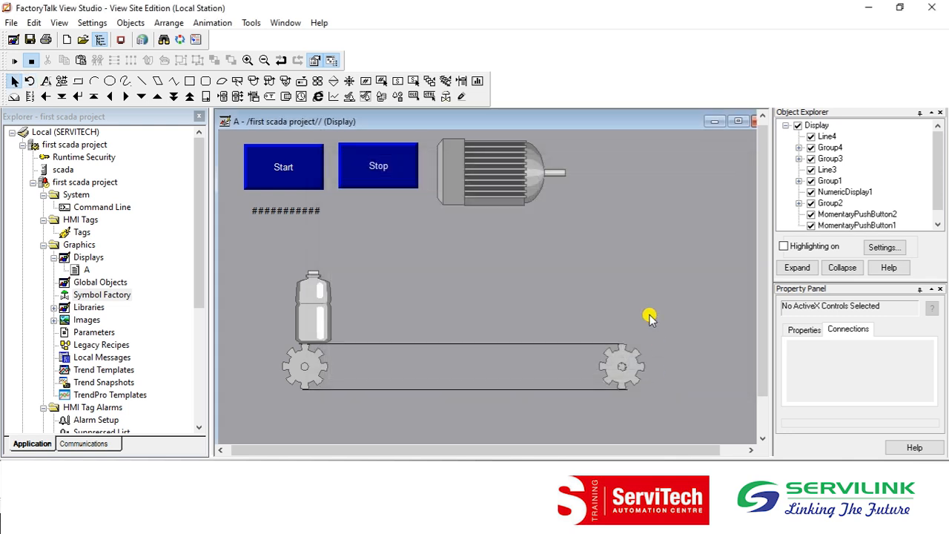
# Step: Test display A by starting the motor to check the bottle and gear animations, and end the test
pyautogui.click(16, 62)
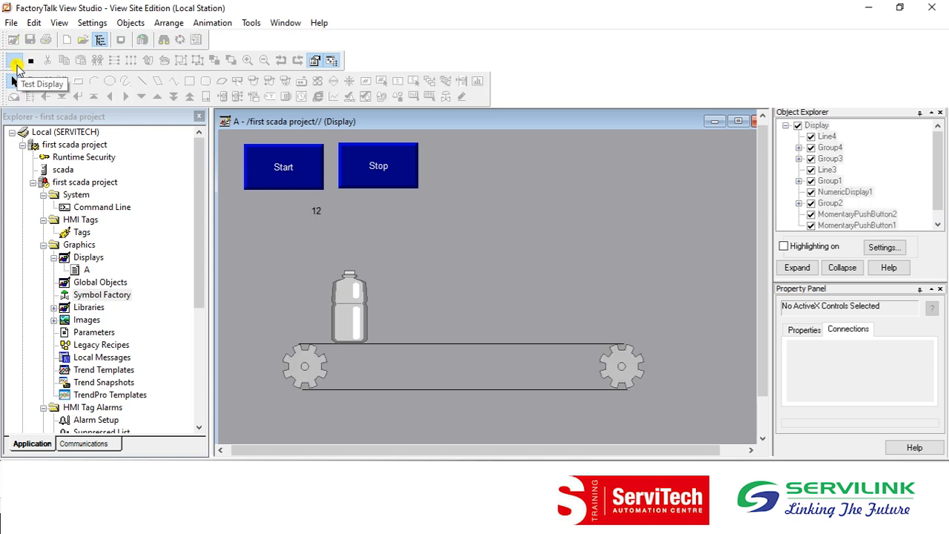
pyautogui.click(289, 165)
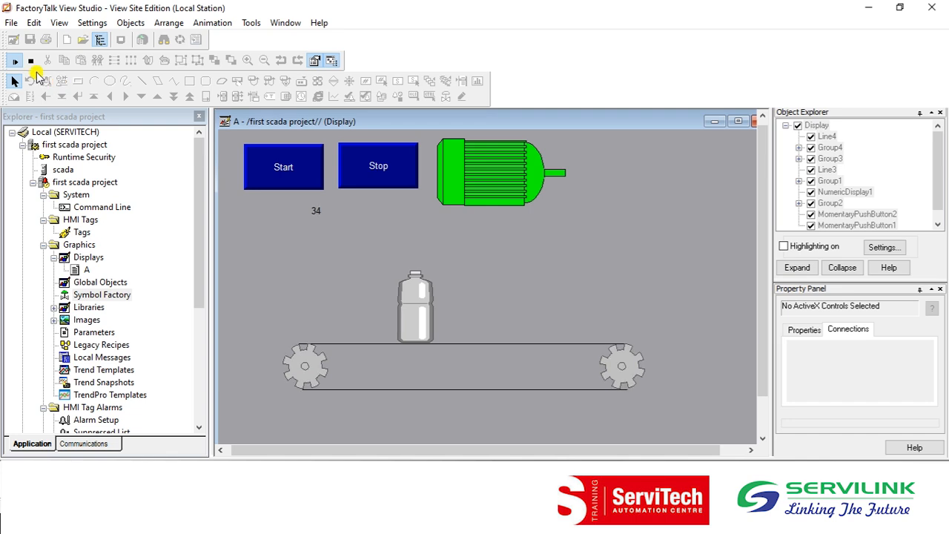
pyautogui.click(30, 61)
# Step: Place the motor, reduced in size, with its shaft against the conveyor's left gear and run the display test once more
pyautogui.moveTo(464, 169); pyautogui.dragTo(457, 260)
pyautogui.click(381, 213)
pyautogui.moveTo(521, 292); pyautogui.dragTo(524, 321)
pyautogui.moveTo(487, 289); pyautogui.dragTo(246, 366)
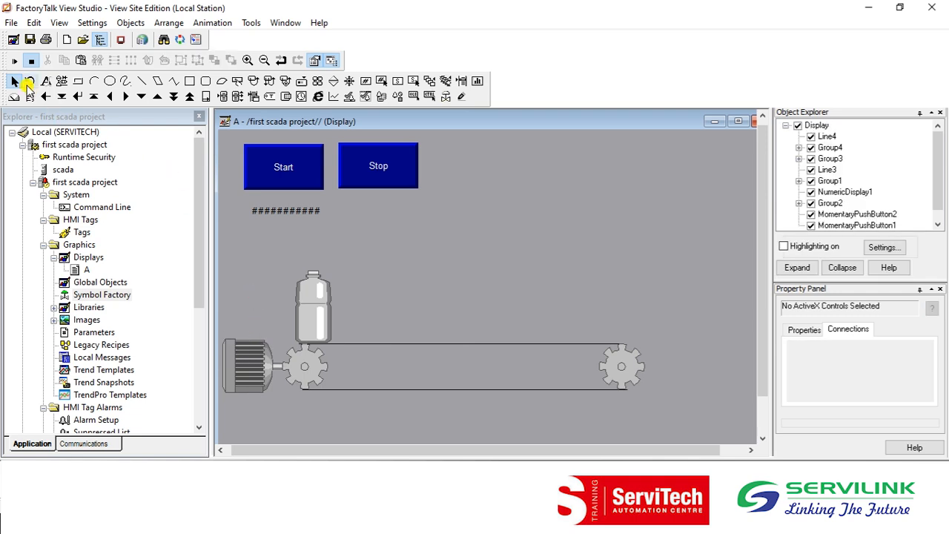
pyautogui.click(14, 62)
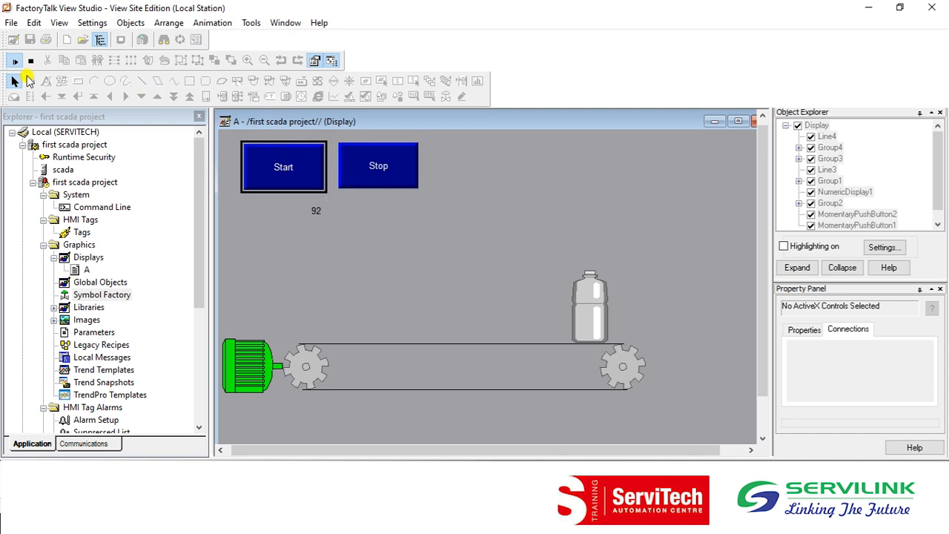
pyautogui.click(30, 60)
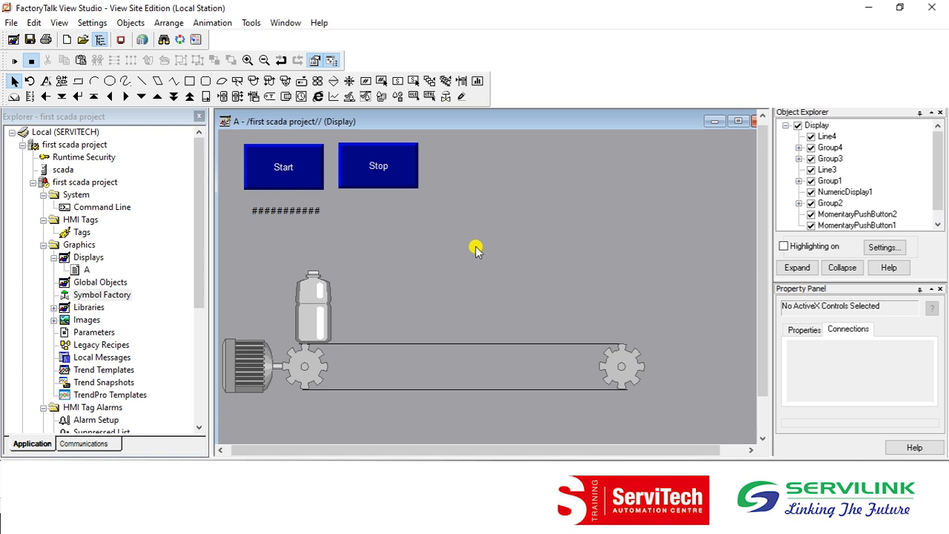
# Step: Create a new display in the project and save it as B
pyautogui.click(84, 259)
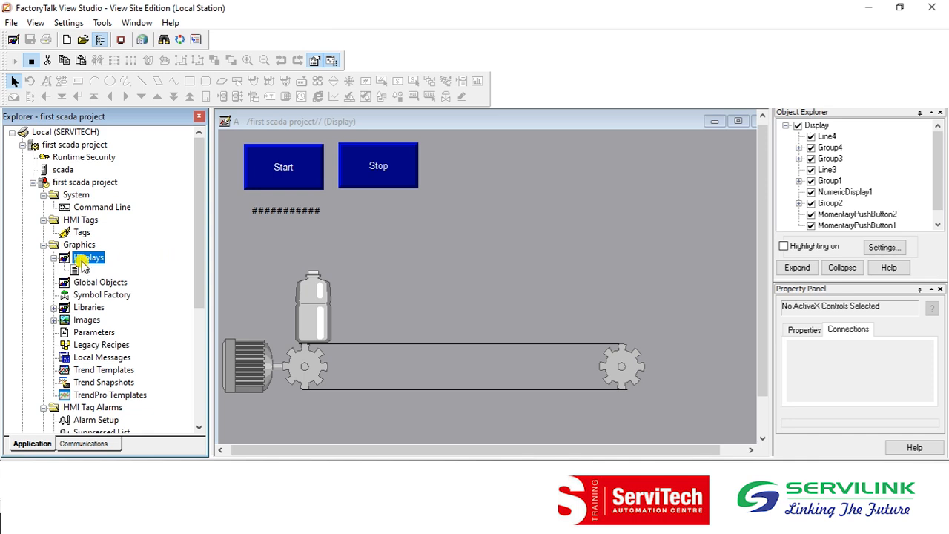
pyautogui.rightClick(93, 258)
pyautogui.click(112, 269)
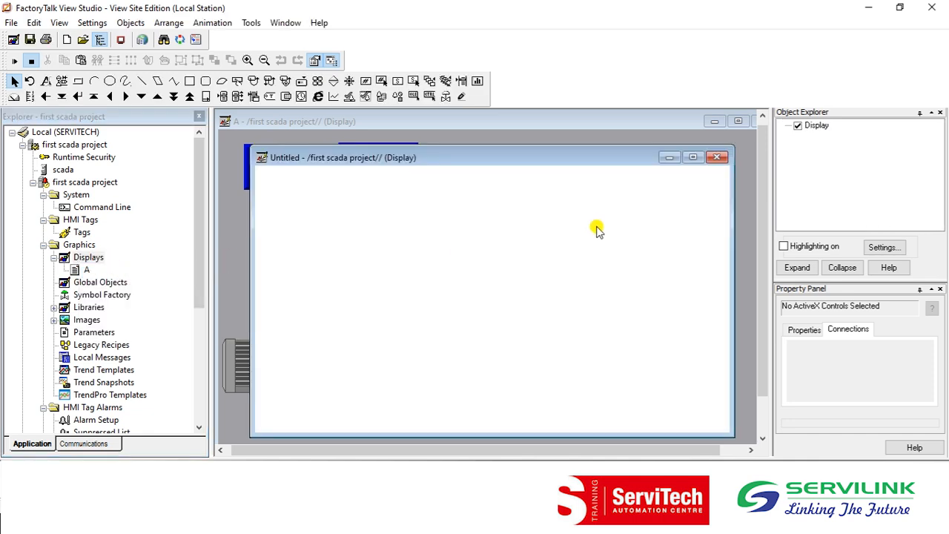
pyautogui.hotkey('ctrl', 's')
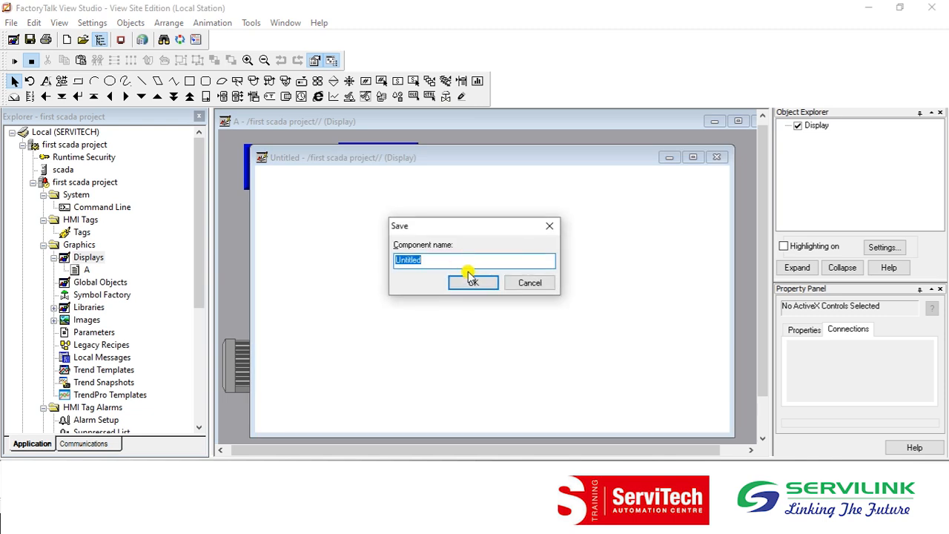
pyautogui.write('B')
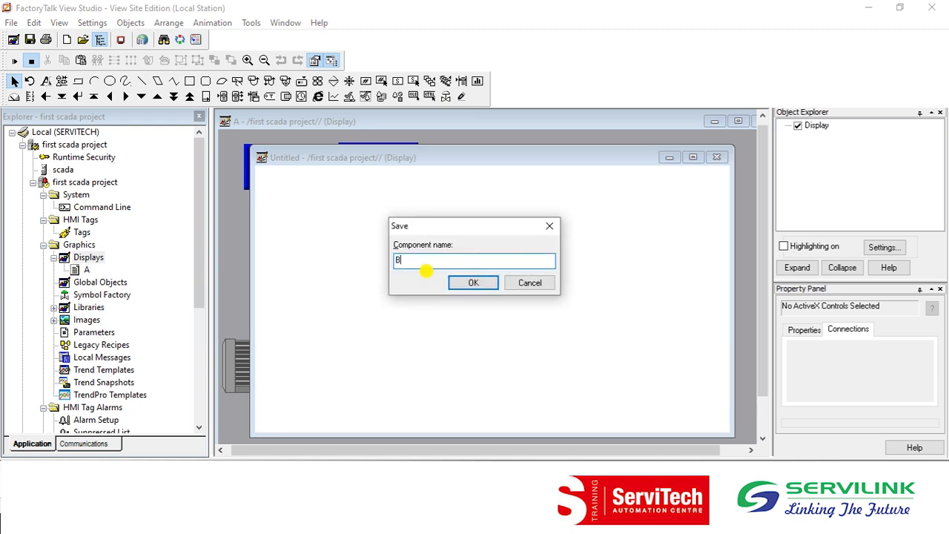
pyautogui.click(485, 285)
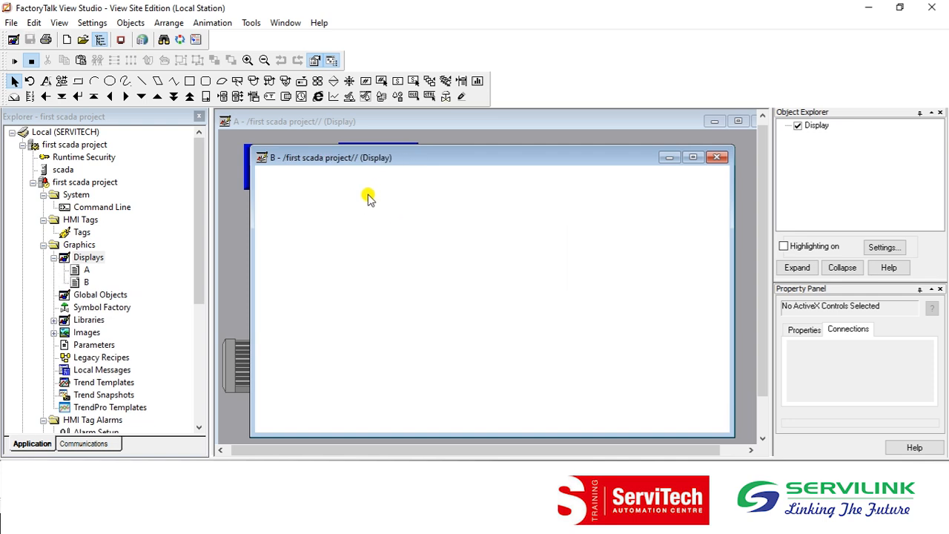
# Step: Return to display A and draw a standard push button in the empty area above the conveyor, below and beyond the Stop button
pyautogui.click(419, 120)
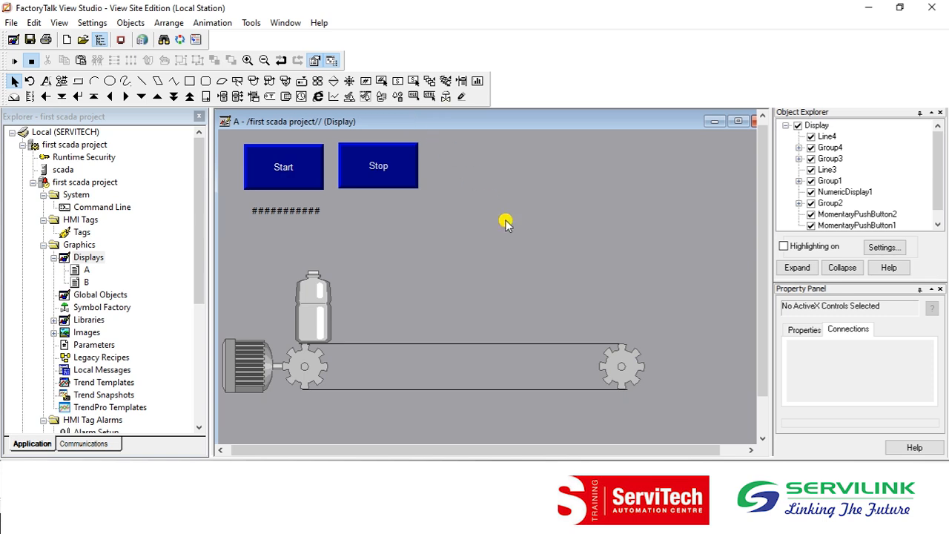
pyautogui.click(121, 23)
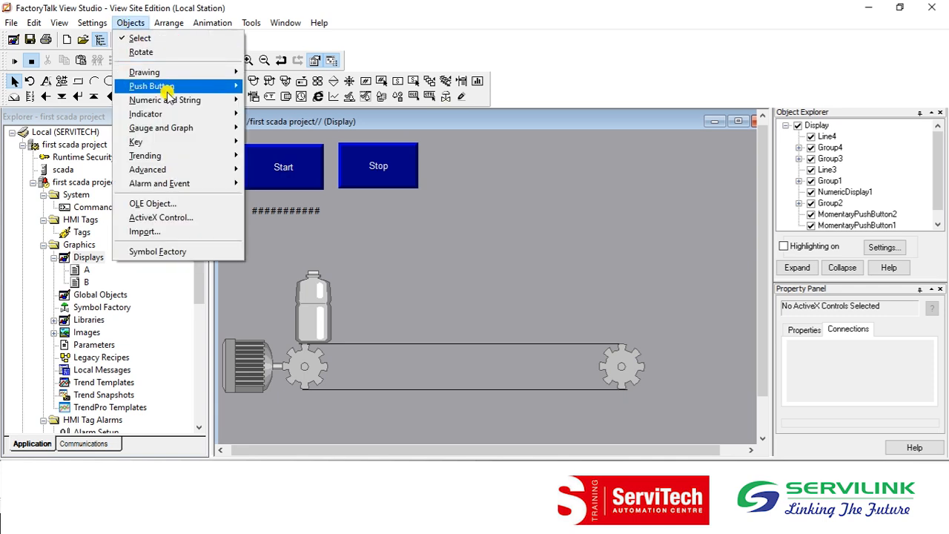
pyautogui.moveTo(167, 89)
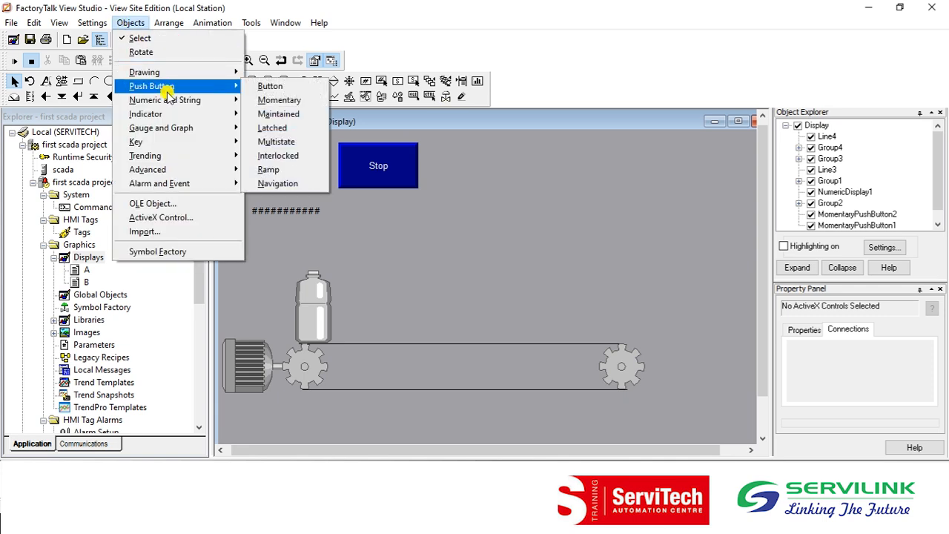
pyautogui.click(287, 91)
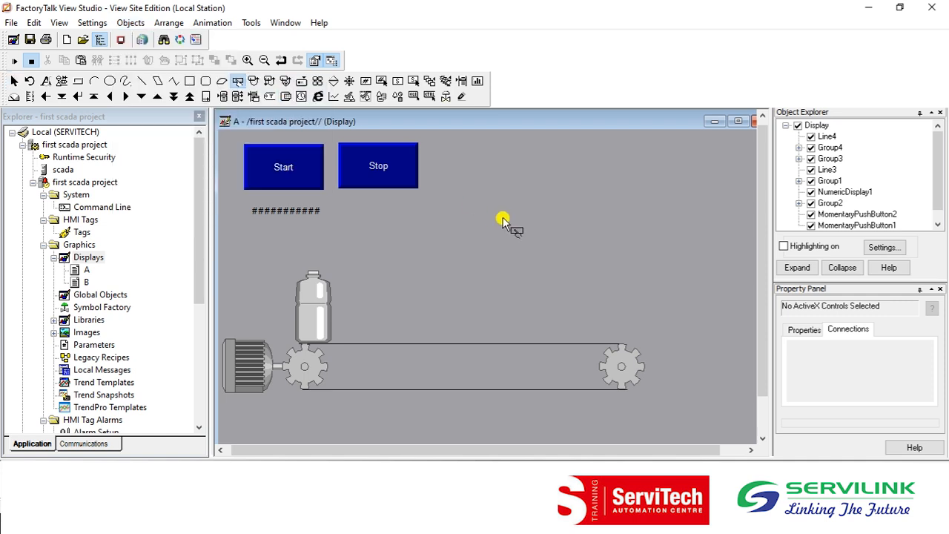
pyautogui.moveTo(501, 215); pyautogui.dragTo(573, 259)
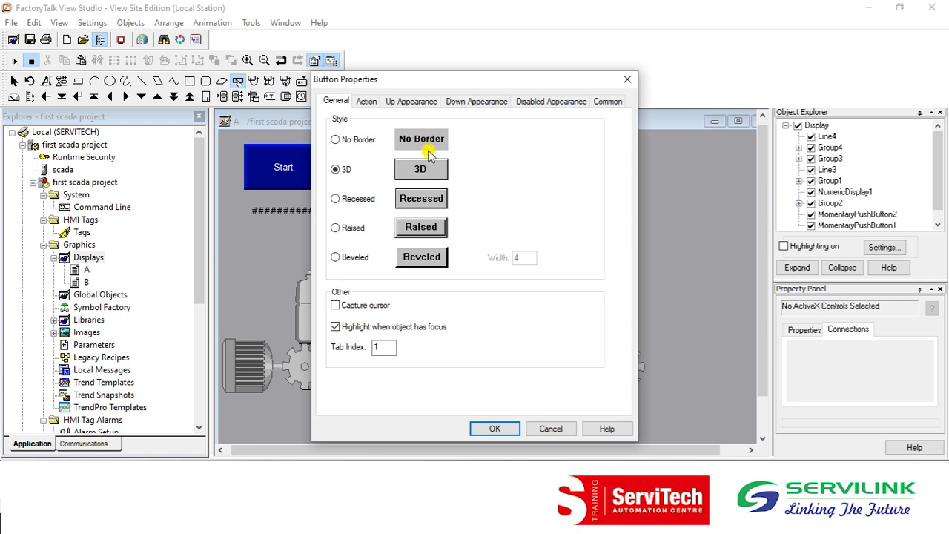
# Step: Set the new button's press action to the Display command with file B, and apply the button properties
pyautogui.click(364, 102)
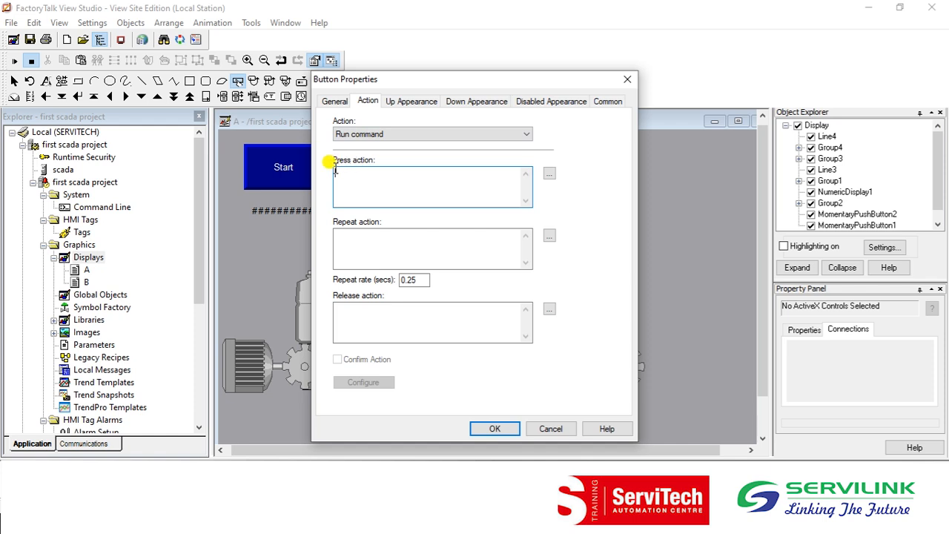
pyautogui.click(551, 178)
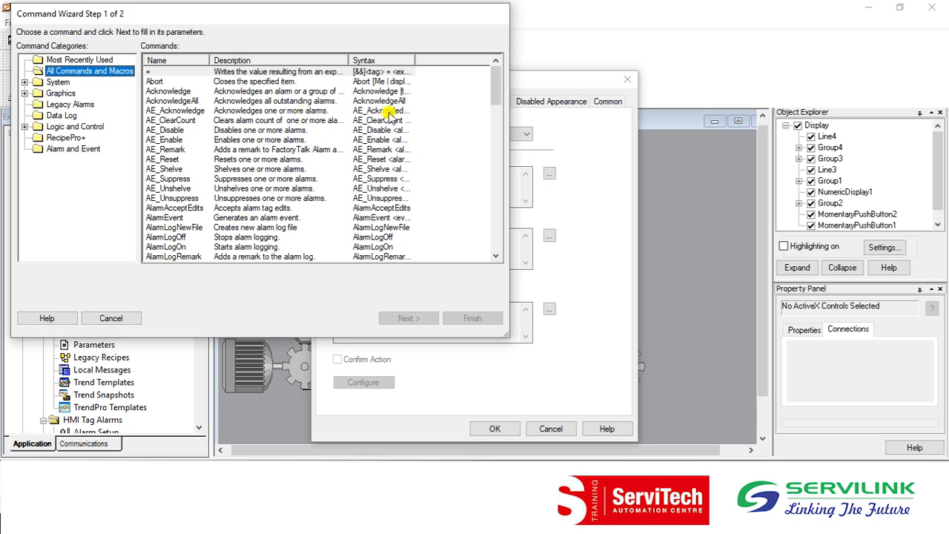
pyautogui.moveTo(496, 89); pyautogui.dragTo(494, 144)
pyautogui.click(170, 159)
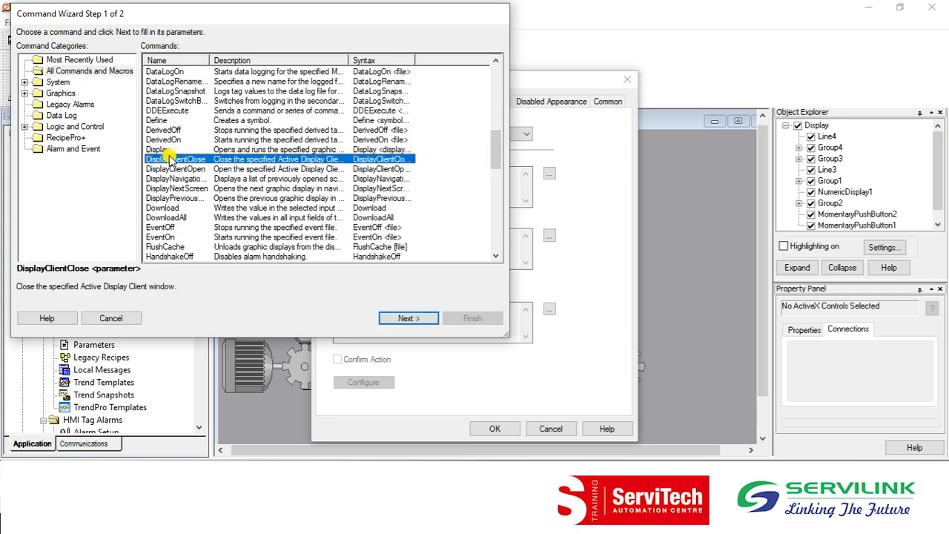
pyautogui.click(158, 149)
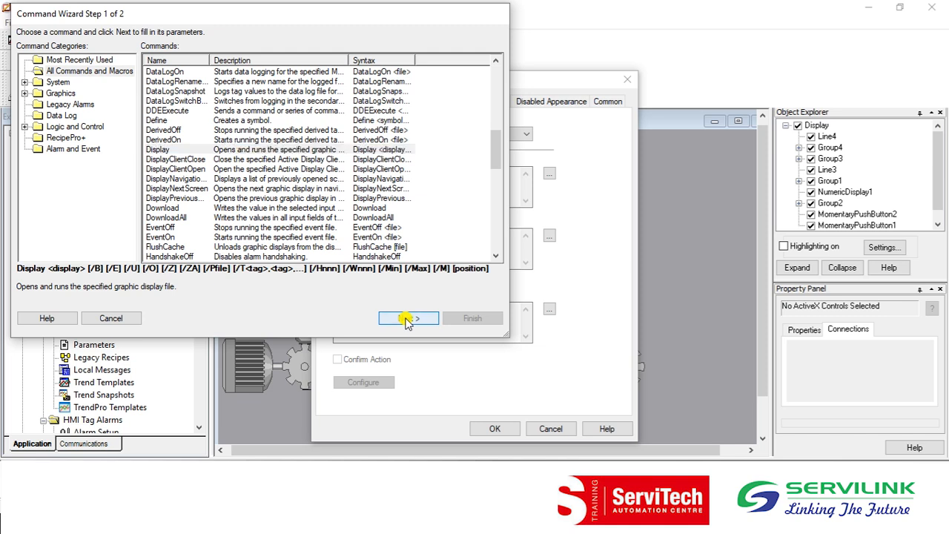
pyautogui.click(406, 318)
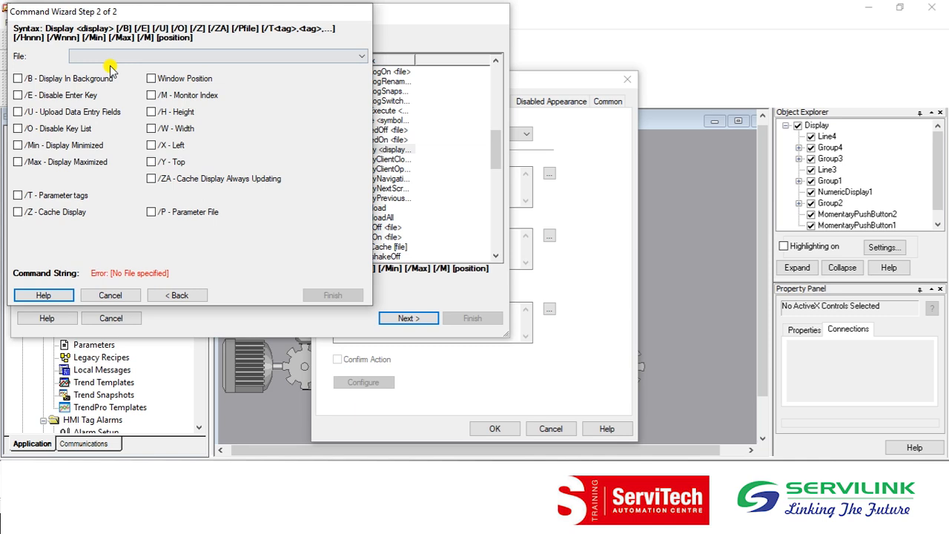
pyautogui.click(358, 56)
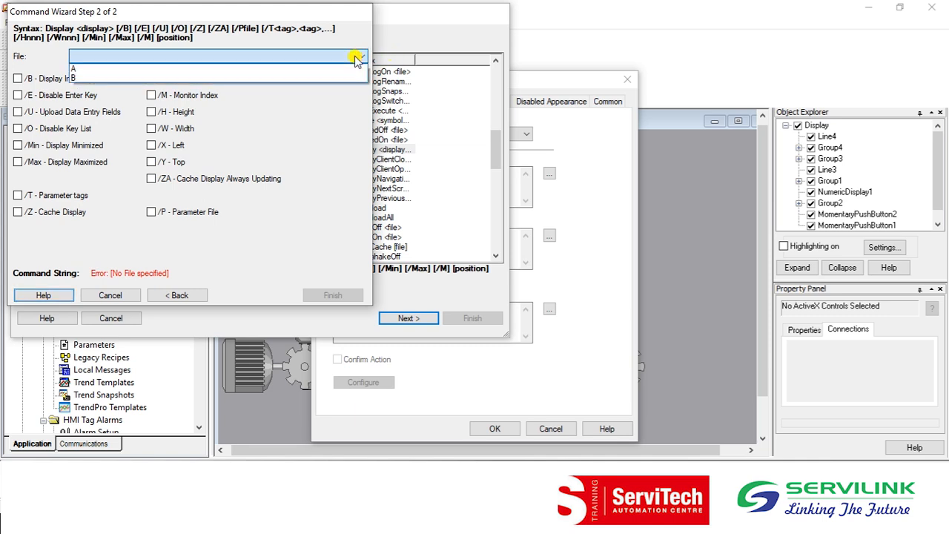
pyautogui.click(119, 77)
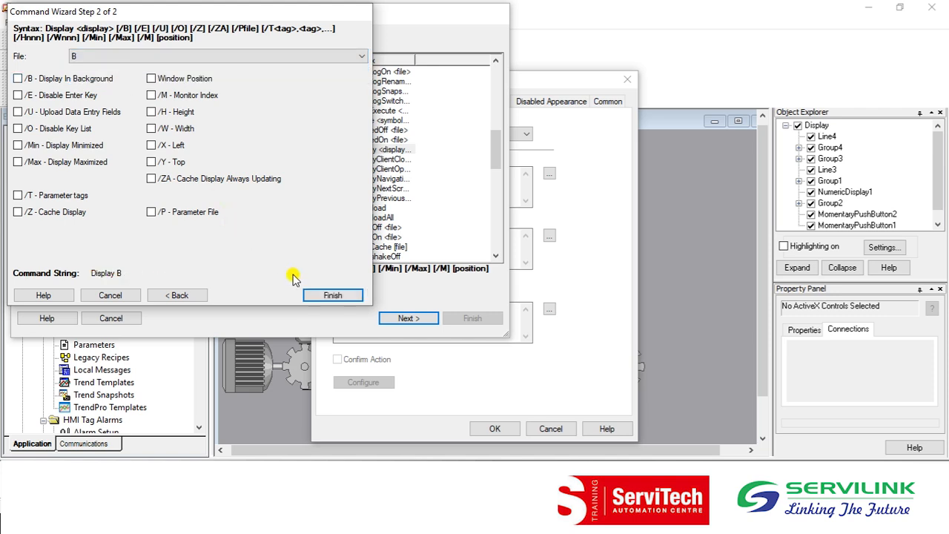
pyautogui.click(333, 296)
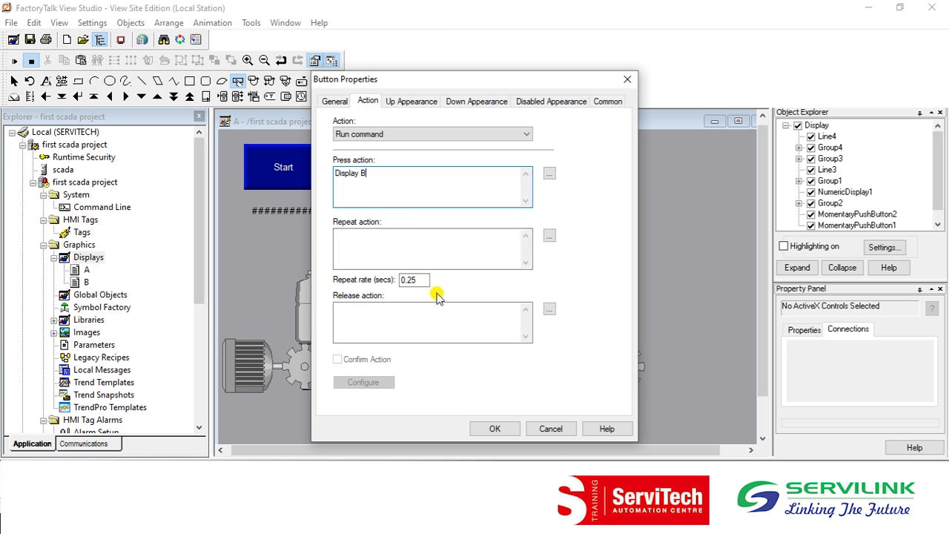
pyautogui.click(496, 428)
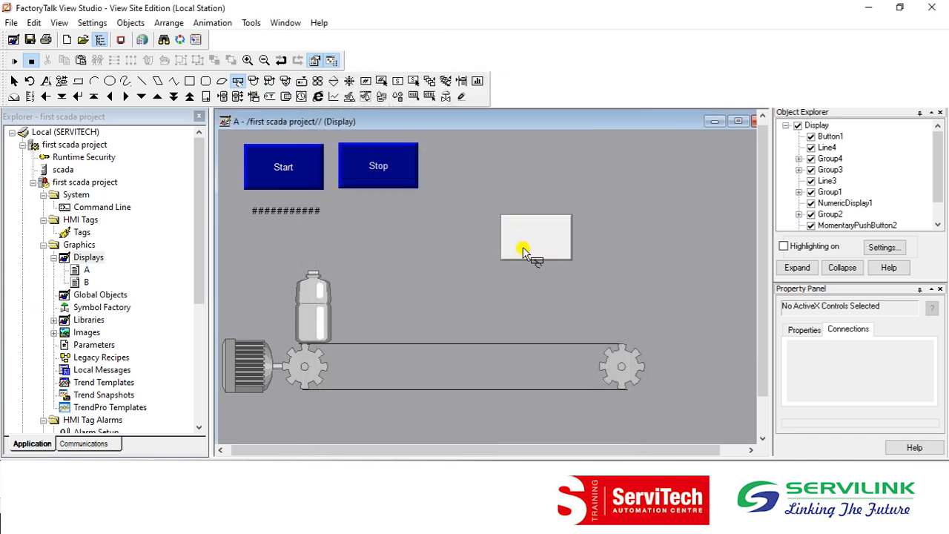
# Step: Give the new button on display A the up-appearance caption "Display B"
pyautogui.doubleClick(522, 253)
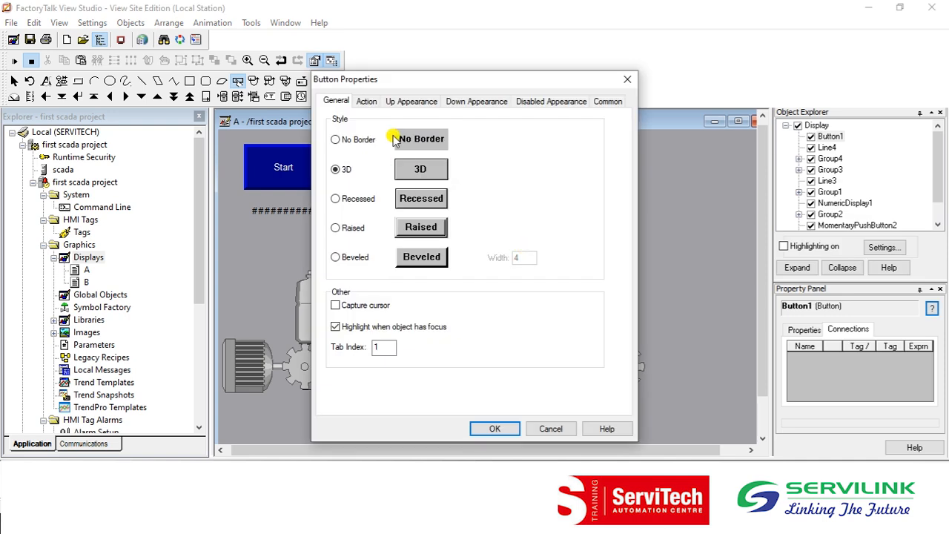
pyautogui.click(409, 103)
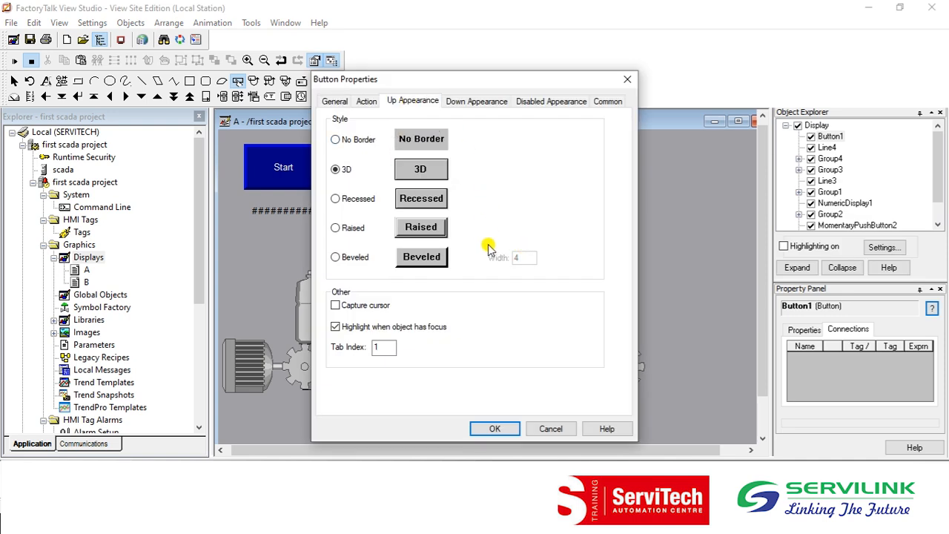
pyautogui.click(424, 238)
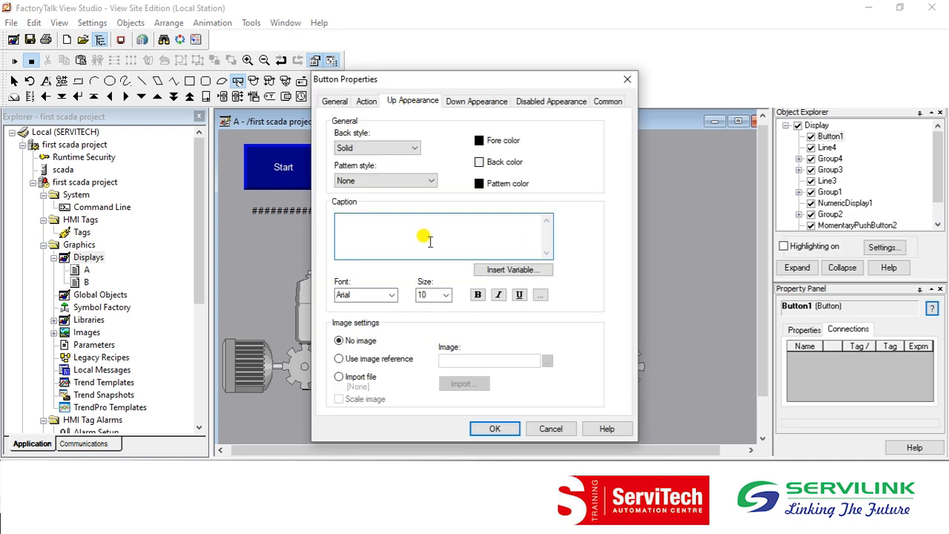
pyautogui.write('Display B')
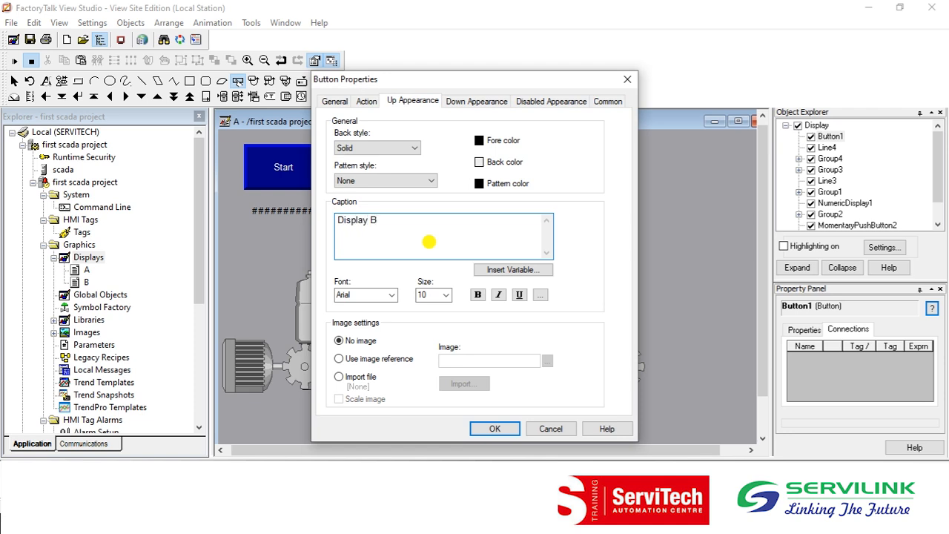
pyautogui.click(493, 428)
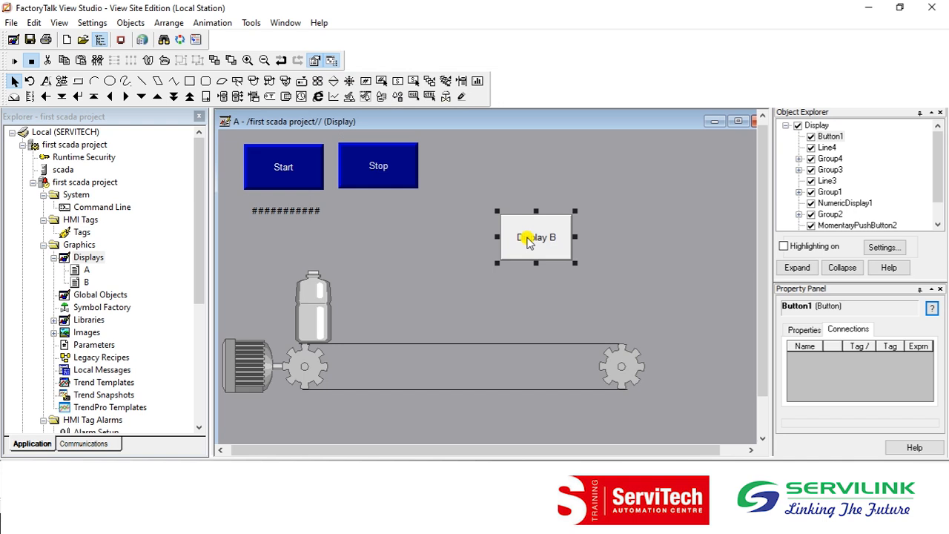
pyautogui.click(446, 245)
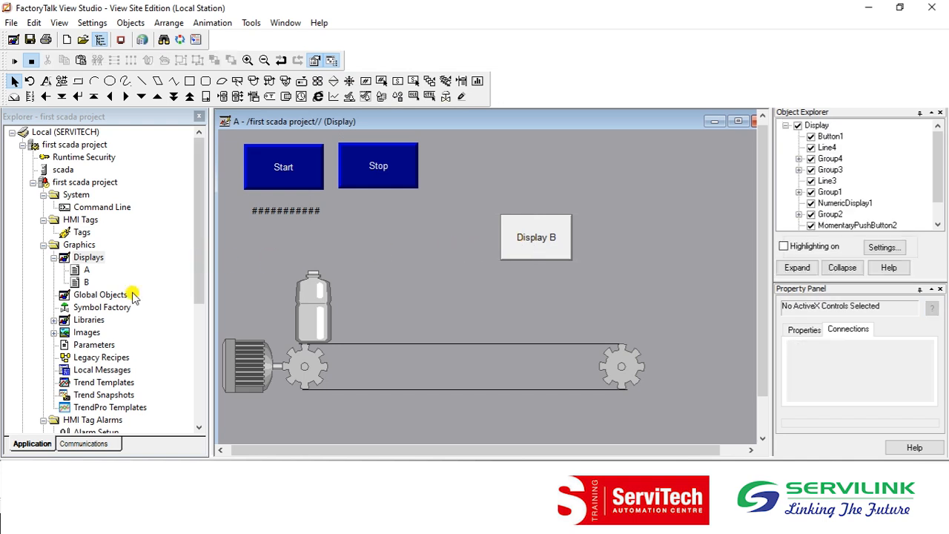
# Step: Open display B and draw a standard push button near its centre
pyautogui.doubleClick(84, 281)
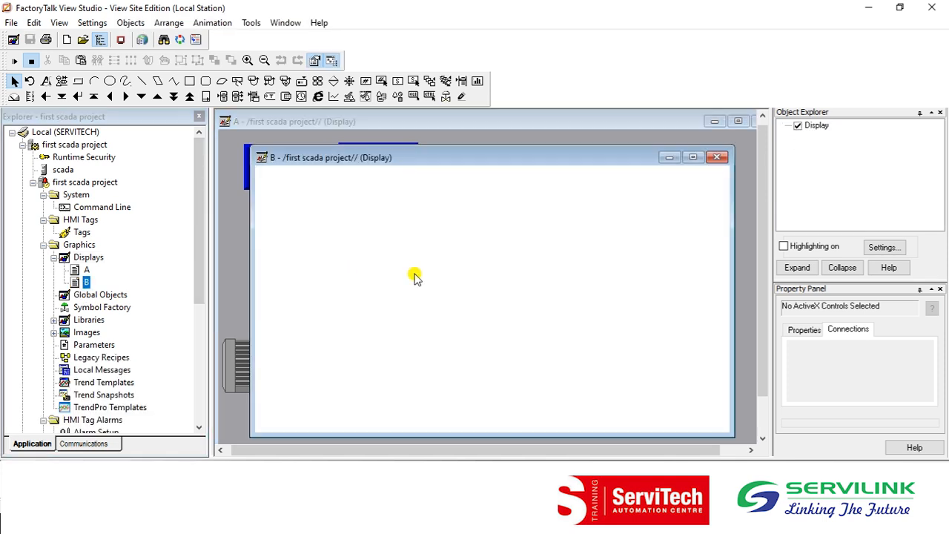
pyautogui.click(414, 276)
pyautogui.click(132, 22)
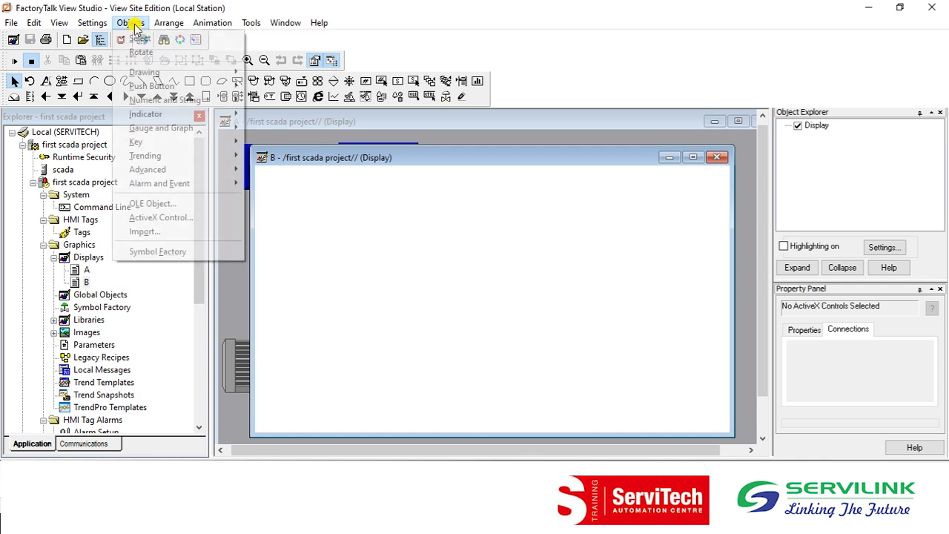
pyautogui.moveTo(200, 86)
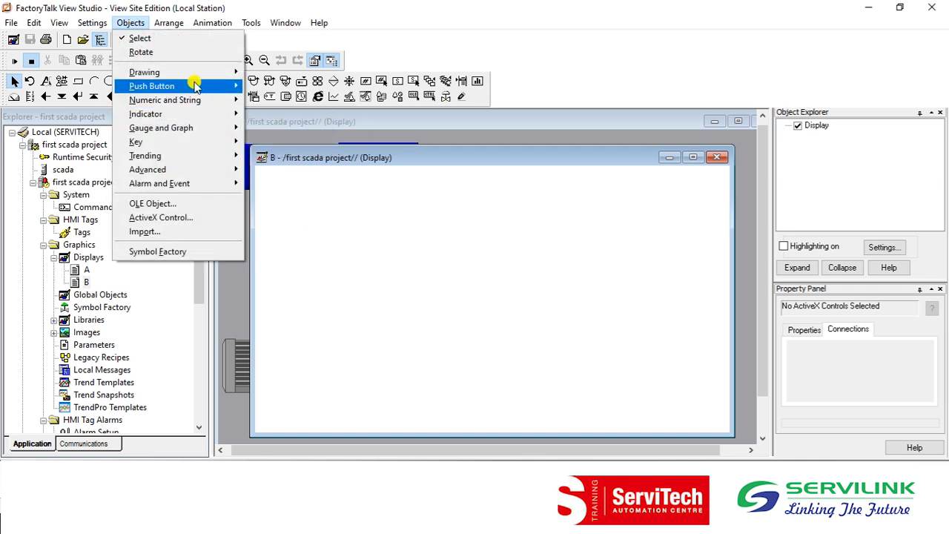
pyautogui.click(269, 86)
pyautogui.moveTo(451, 262); pyautogui.dragTo(522, 321)
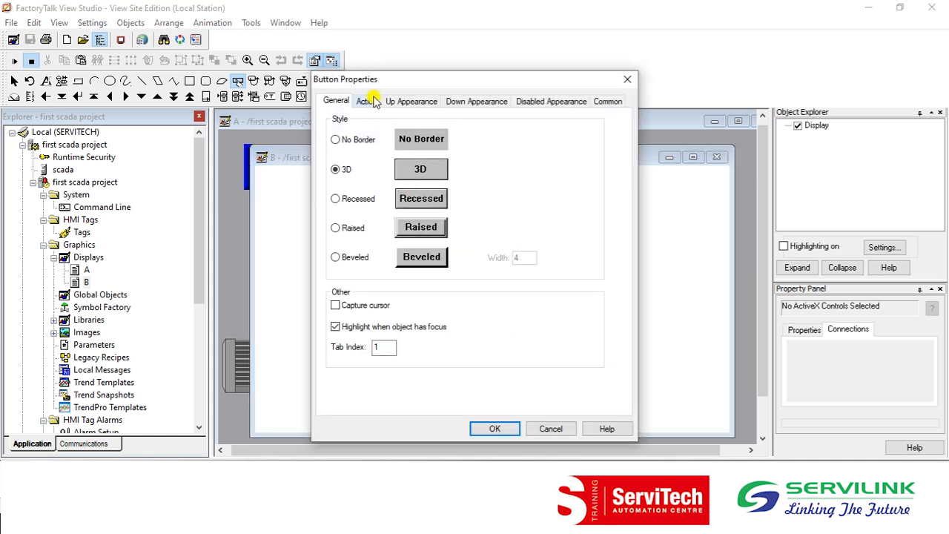
# Step: Set the press action of display B's button to the Display command with file A
pyautogui.click(371, 103)
pyautogui.click(549, 176)
pyautogui.moveTo(494, 89); pyautogui.dragTo(500, 163)
pyautogui.click(243, 140)
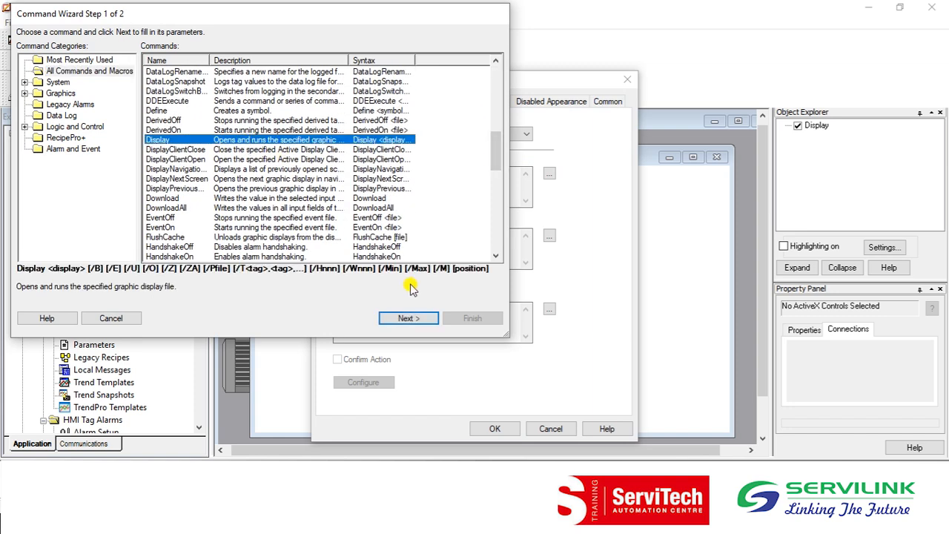
pyautogui.click(409, 325)
pyautogui.click(328, 57)
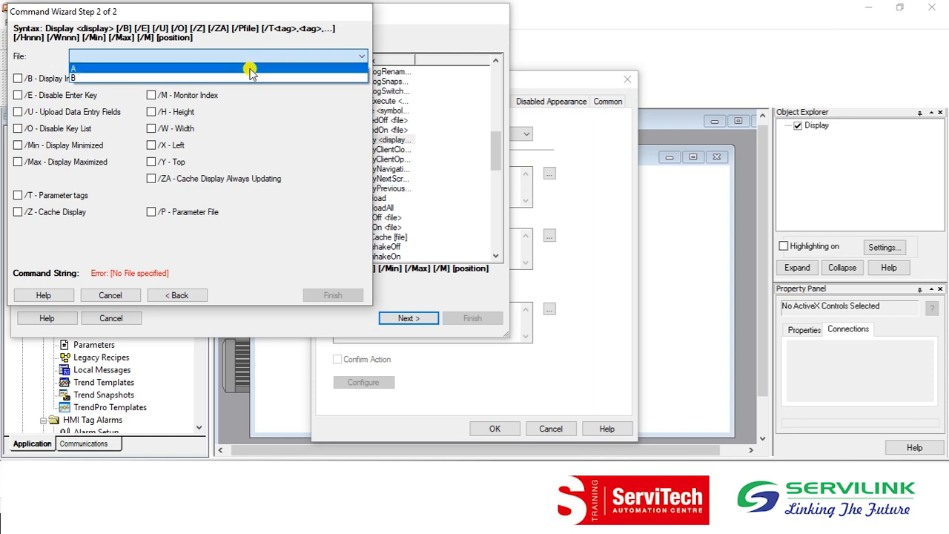
pyautogui.click(250, 66)
pyautogui.click(338, 295)
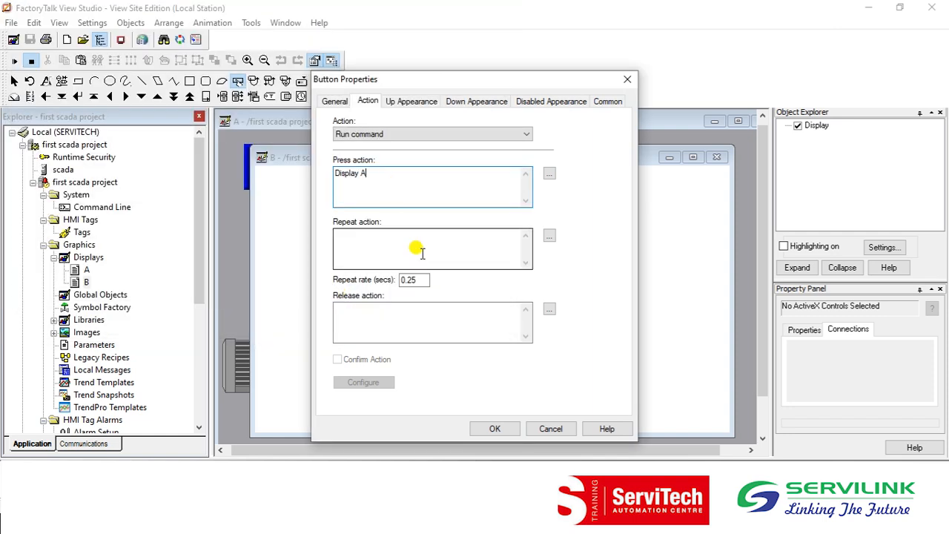
# Step: Caption display B's button "Display A" in its up appearance and apply the button properties
pyautogui.click(412, 102)
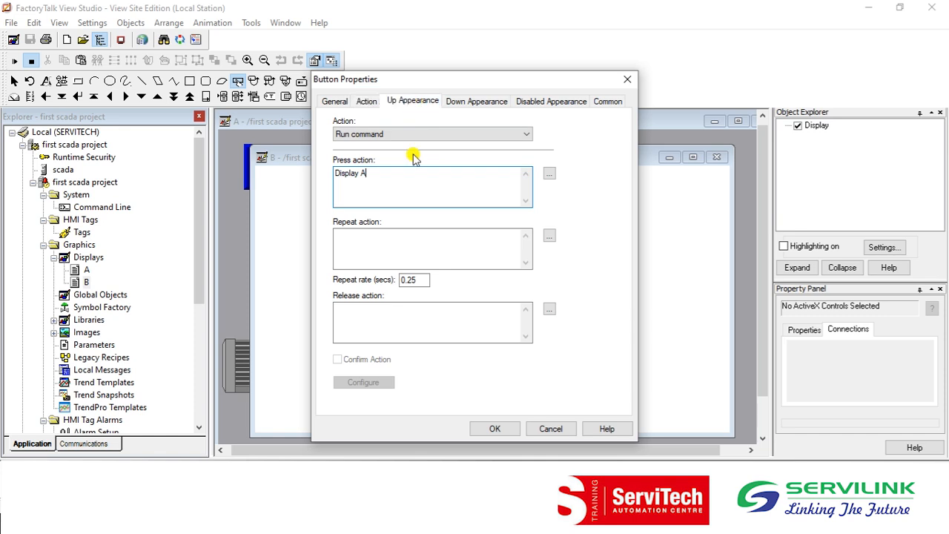
pyautogui.click(365, 216)
pyautogui.write('Di')
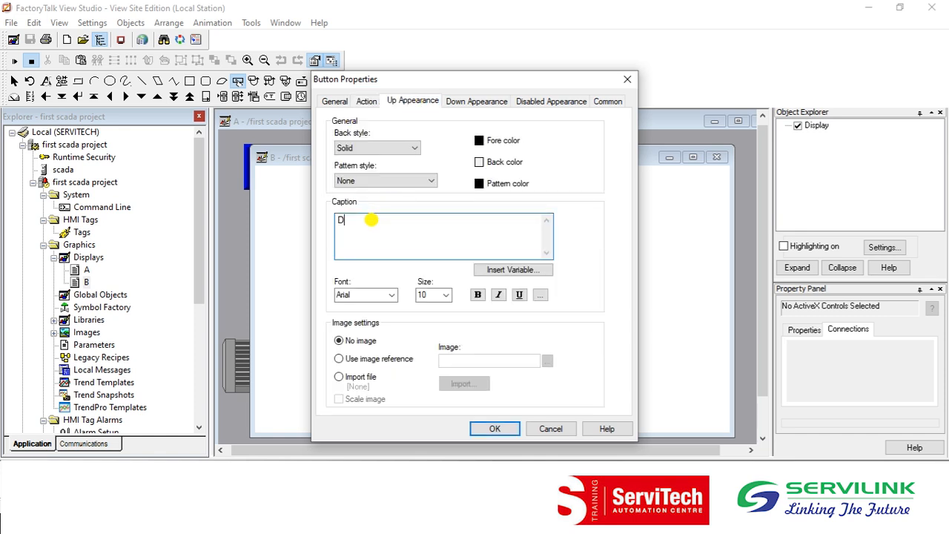
pyautogui.write('sapl')
pyautogui.write('a')
pyautogui.press('BackSpace')
pyautogui.press('BackSpace')
pyautogui.press('BackSpace')
pyautogui.press('BackSpace')
pyautogui.write('play A')
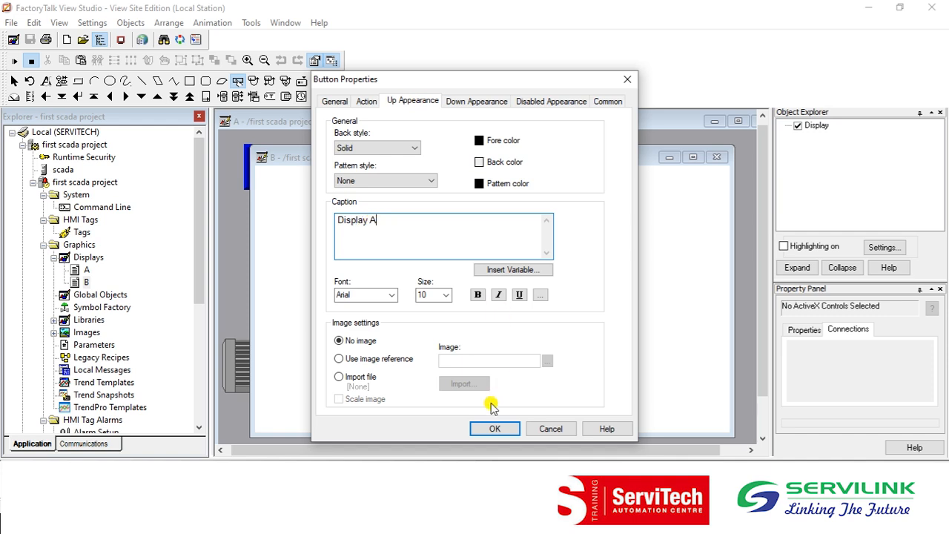
pyautogui.click(493, 427)
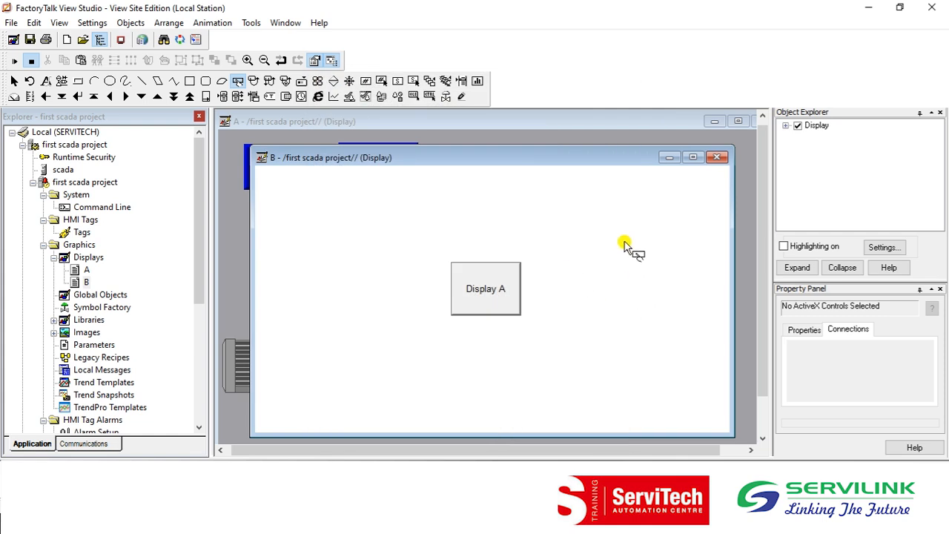
# Step: Bring display A back to the front and check its Display B button
pyautogui.click(565, 127)
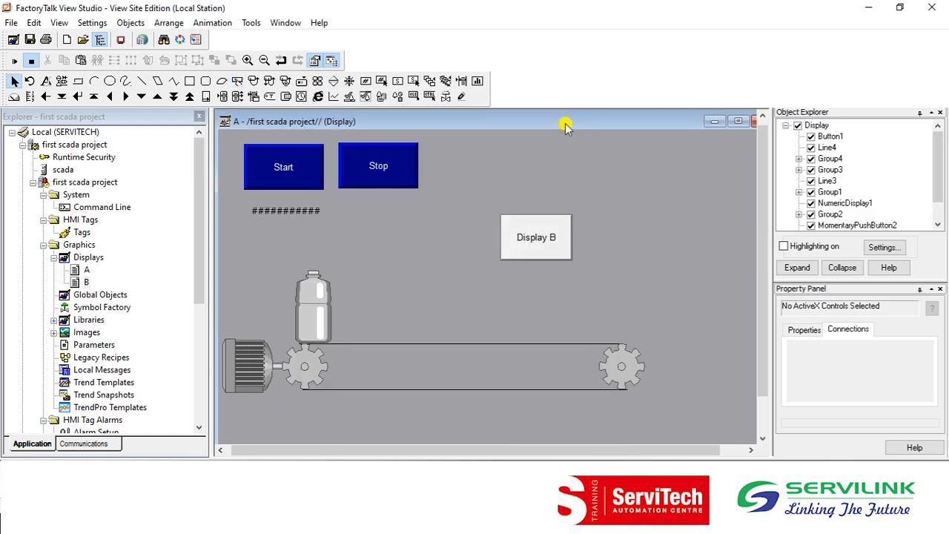
pyautogui.click(524, 248)
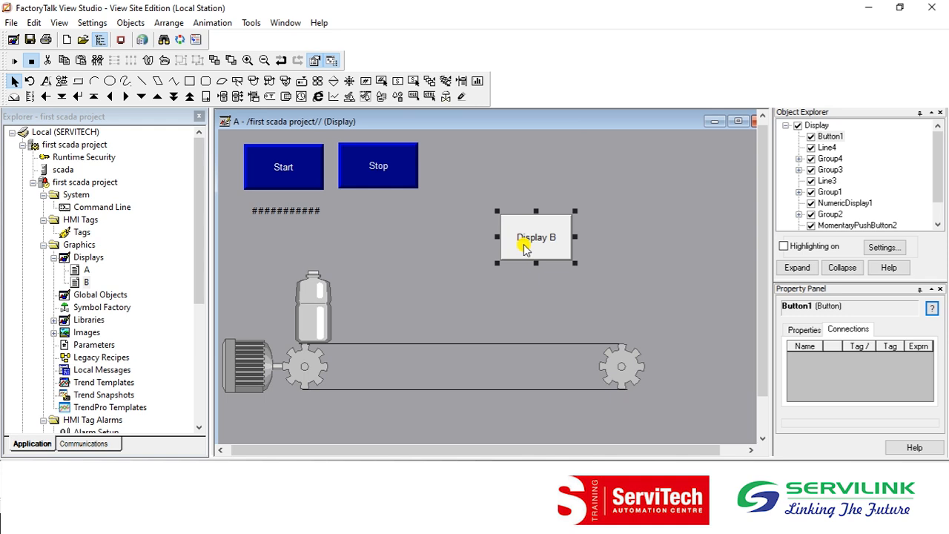
pyautogui.click(397, 295)
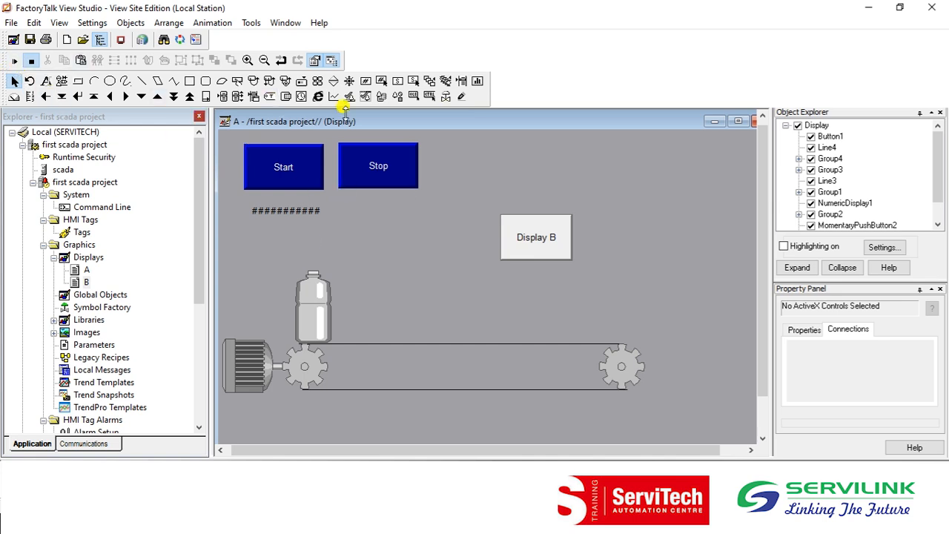
pyautogui.click(393, 119)
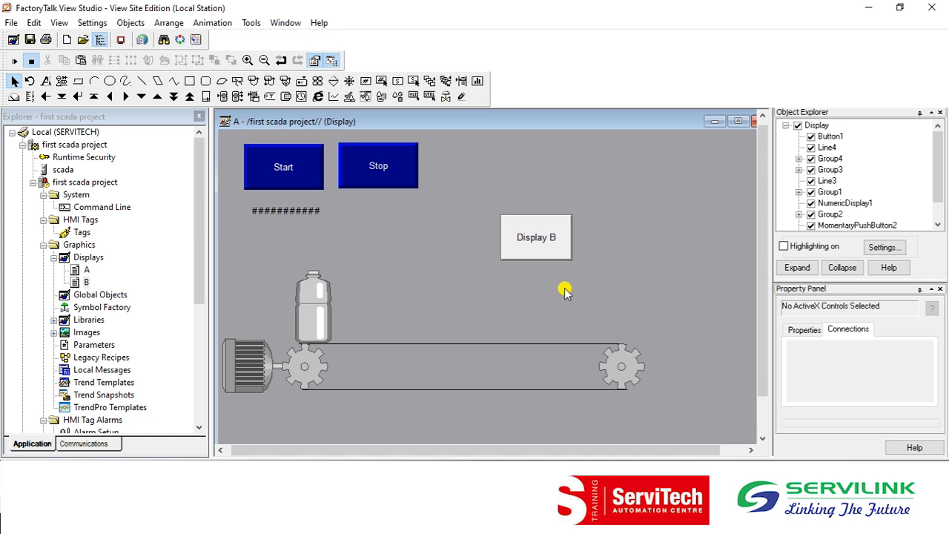
# Step: Close displays A and B, saving the changes to both
pyautogui.moveTo(630, 124); pyautogui.dragTo(545, 182)
pyautogui.click(677, 181)
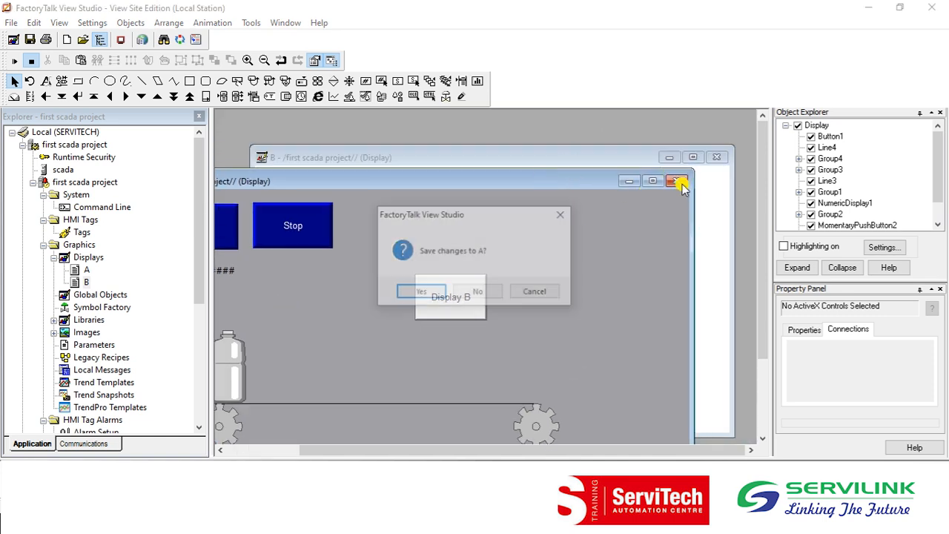
pyautogui.click(420, 294)
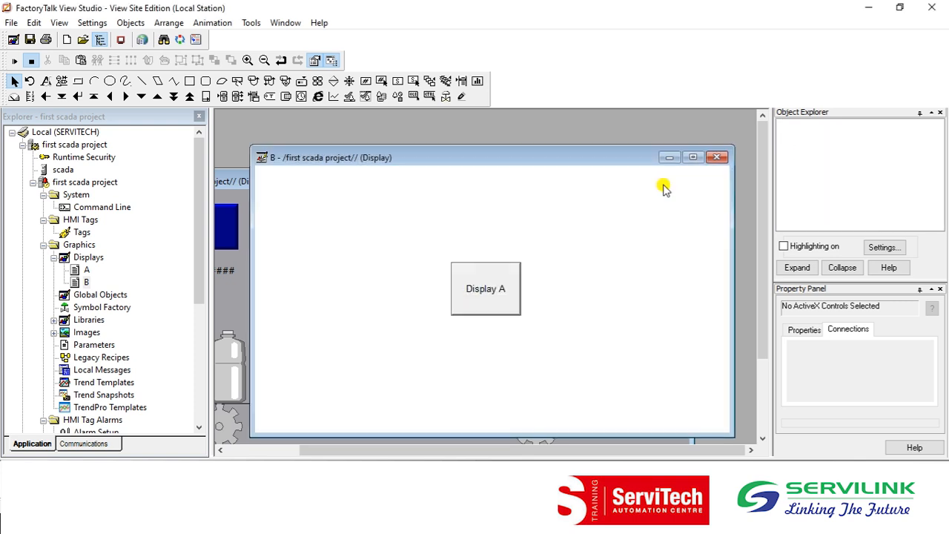
pyautogui.click(717, 158)
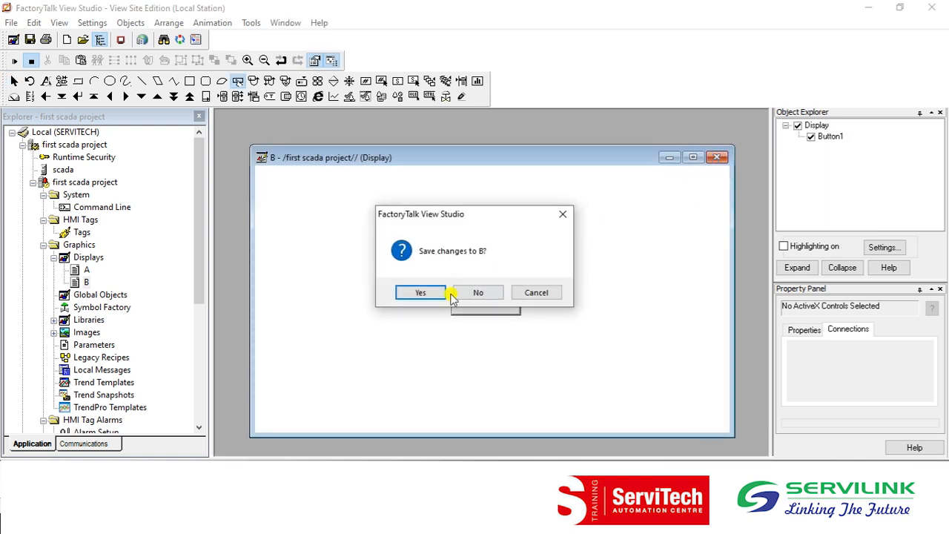
pyautogui.click(424, 292)
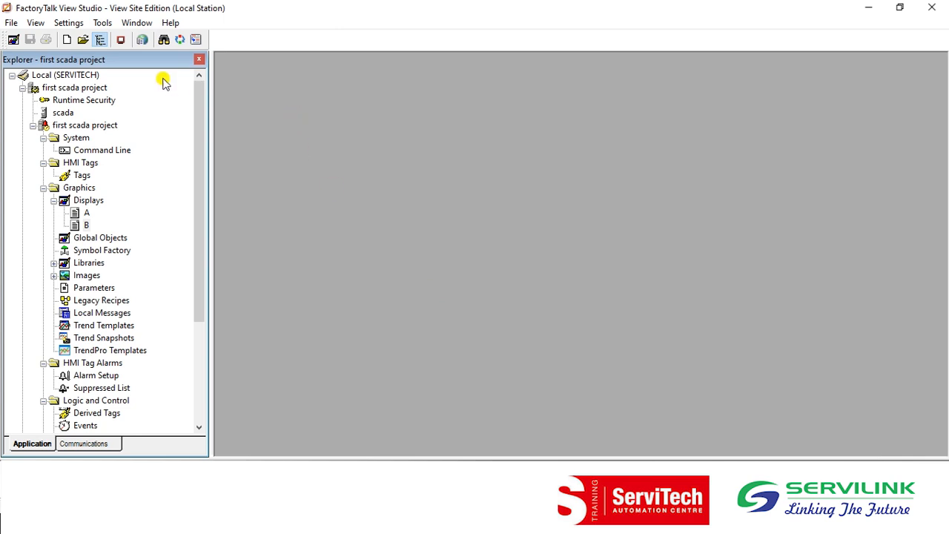
# Step: Launch the SE Client wizard and start creating a new client configuration file
pyautogui.click(102, 23)
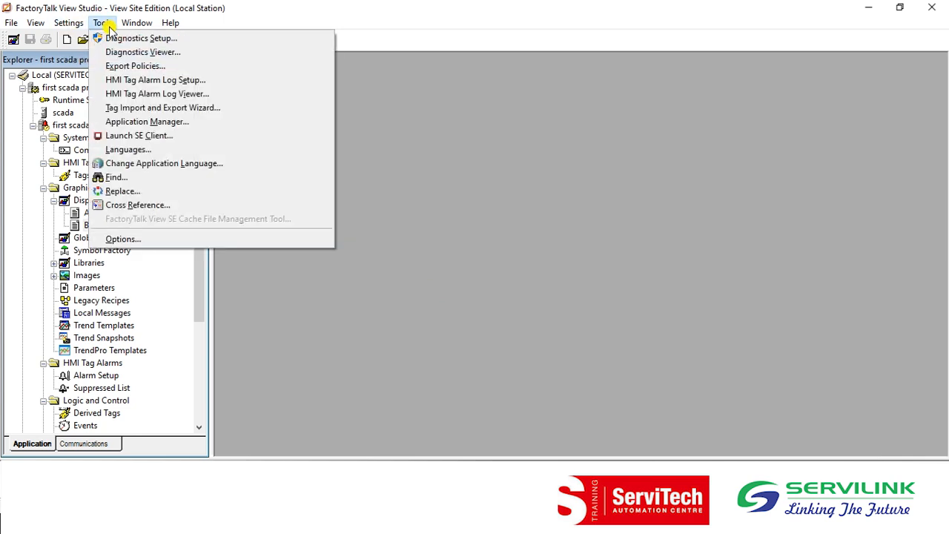
pyautogui.click(199, 137)
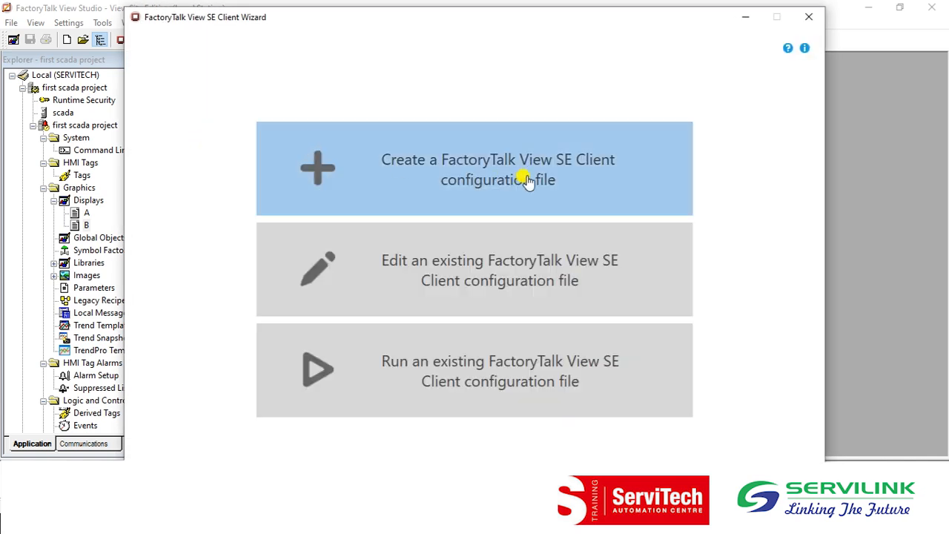
pyautogui.click(612, 185)
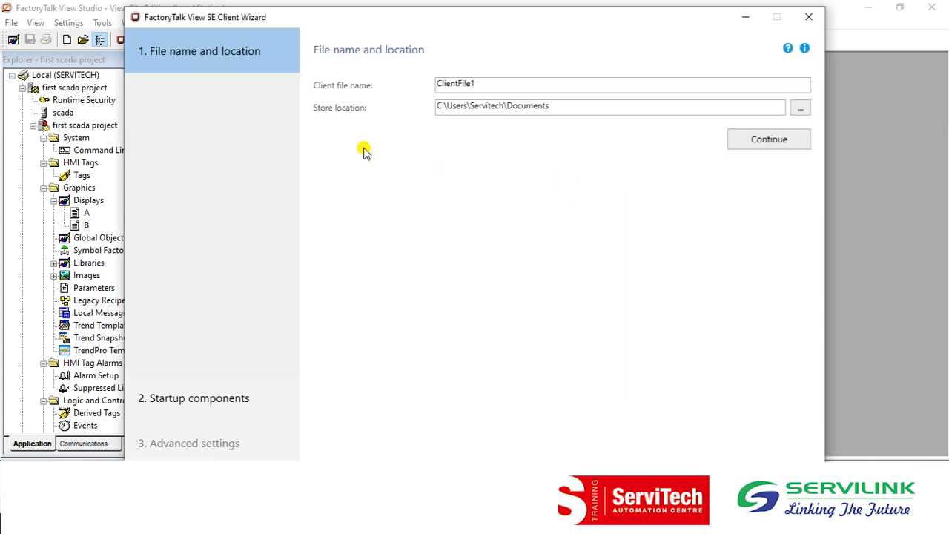
# Step: Name the client file "SCADA Project", store it on the Desktop and continue to the startup components
pyautogui.moveTo(487, 83); pyautogui.dragTo(403, 86)
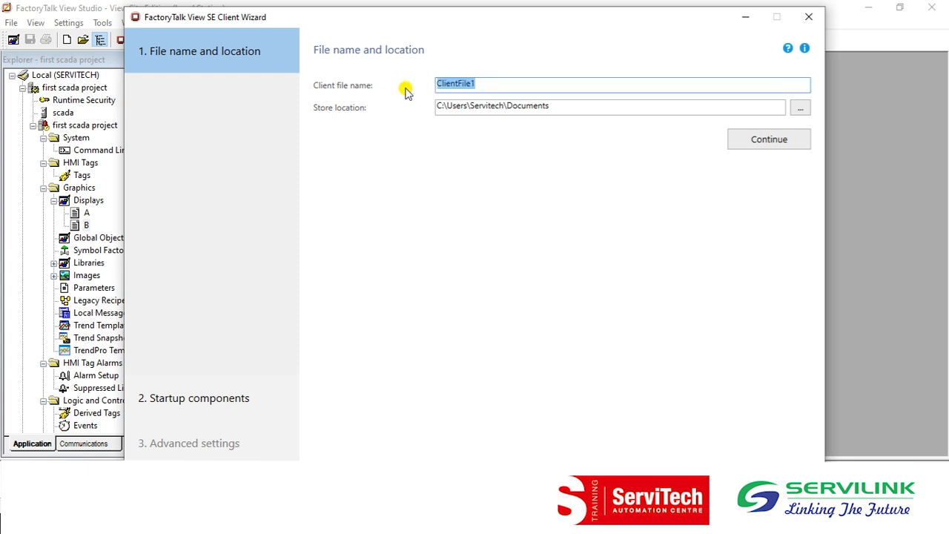
pyautogui.write('SCADA Project')
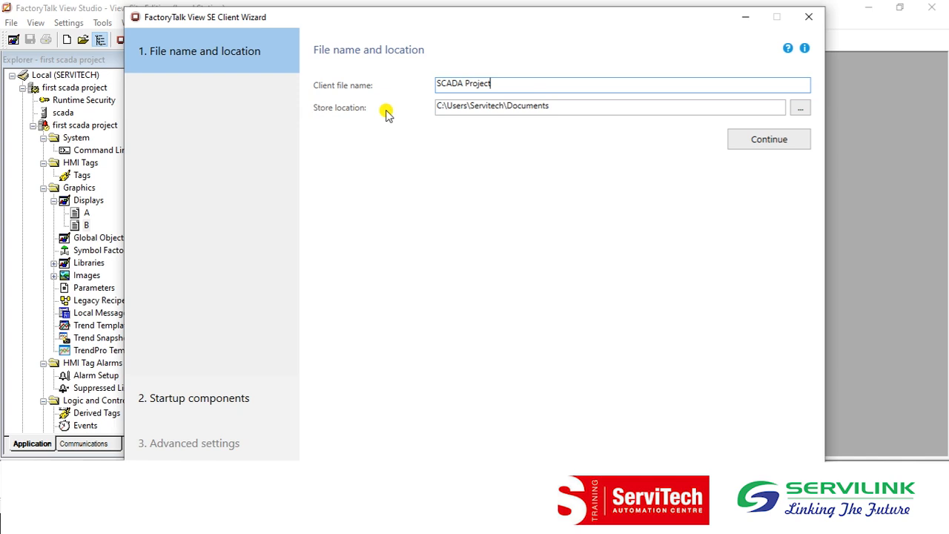
pyautogui.click(800, 107)
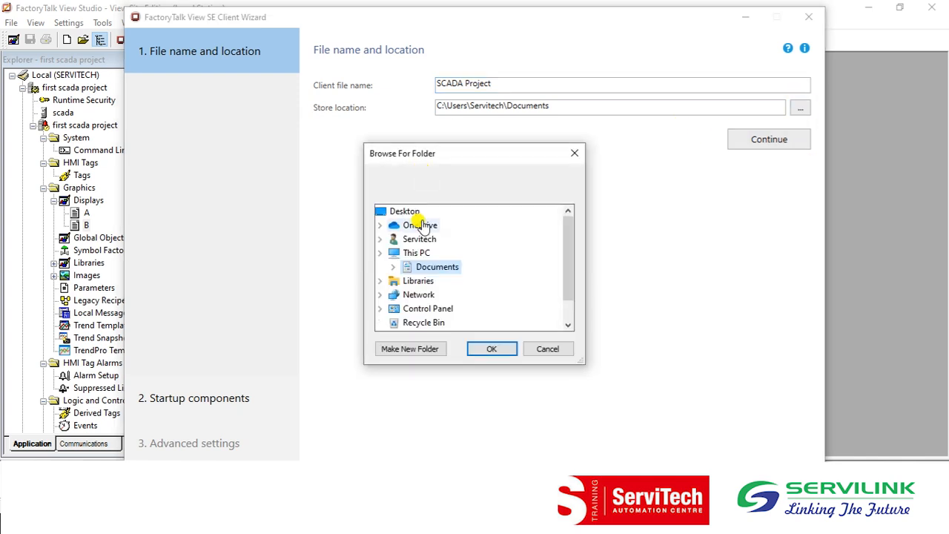
pyautogui.click(412, 213)
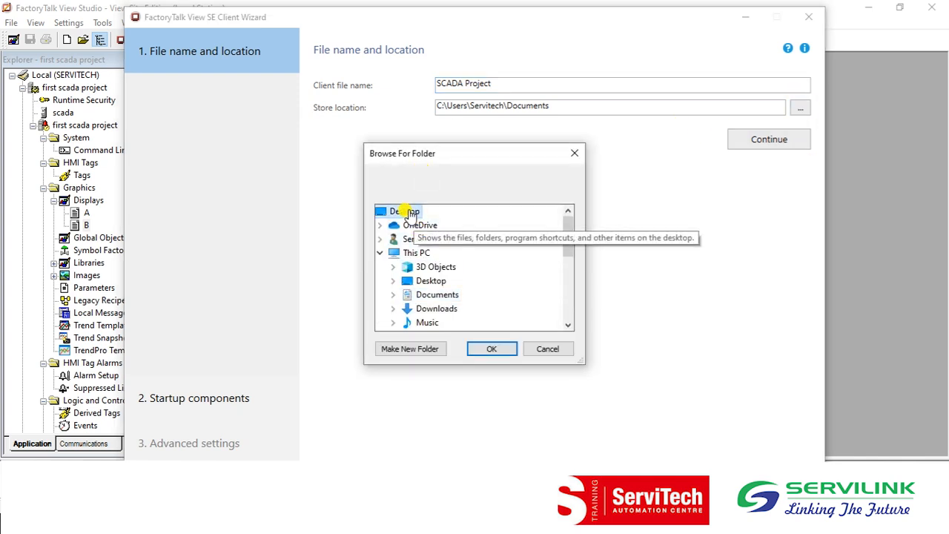
pyautogui.click(488, 348)
pyautogui.click(754, 146)
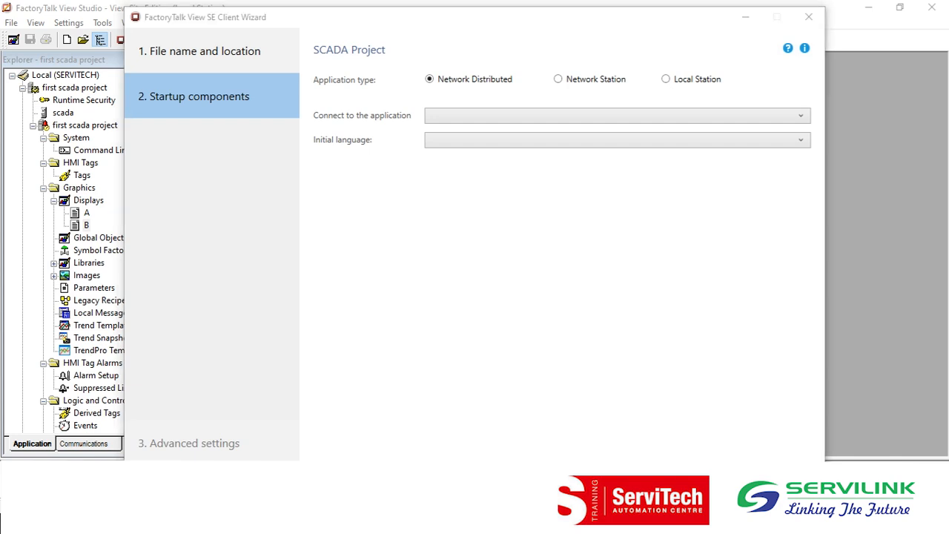
# Step: Set the client to the Local Station application "first scada project" with initial display A and continue the wizard
pyautogui.click(665, 79)
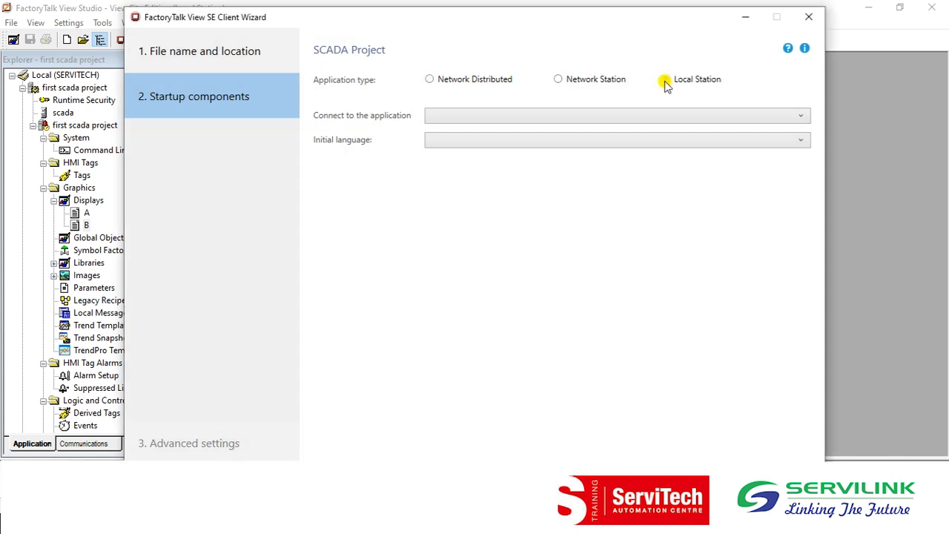
pyautogui.click(631, 115)
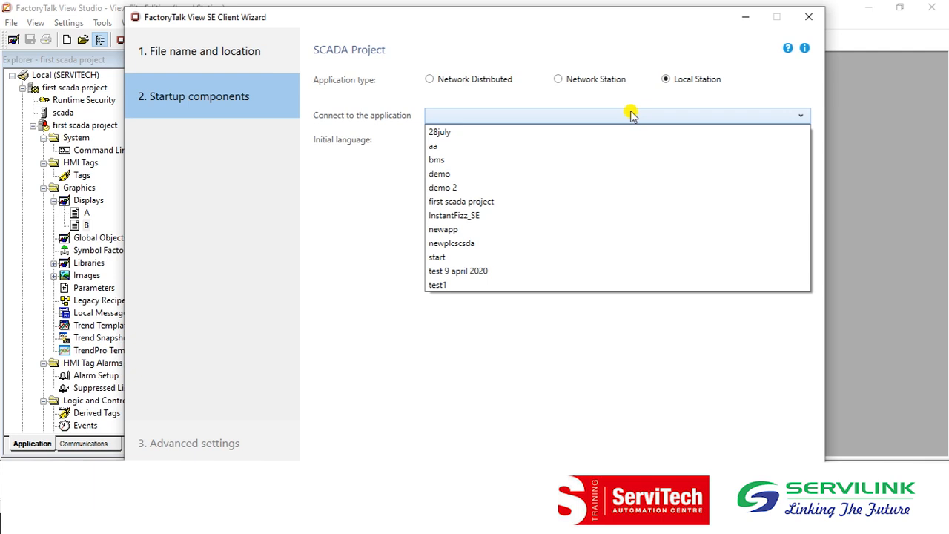
pyautogui.click(507, 204)
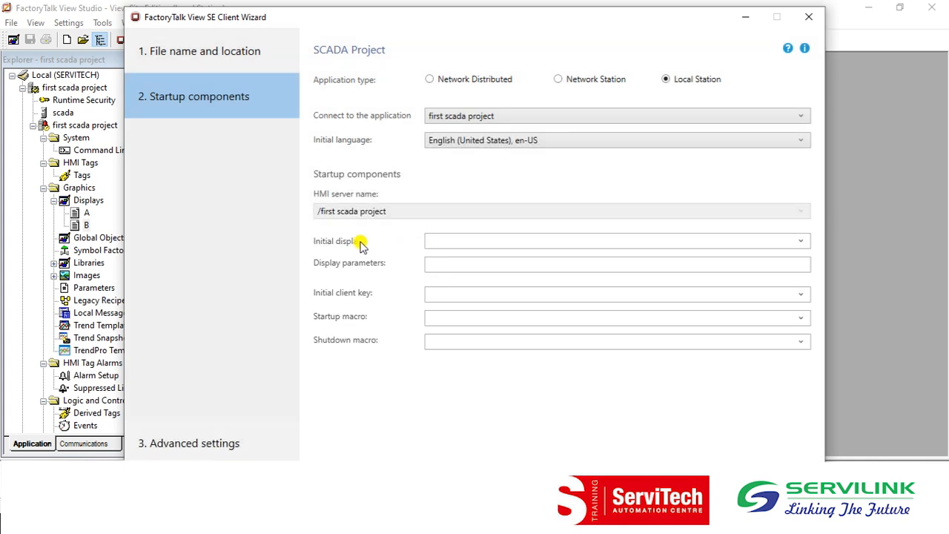
pyautogui.click(802, 242)
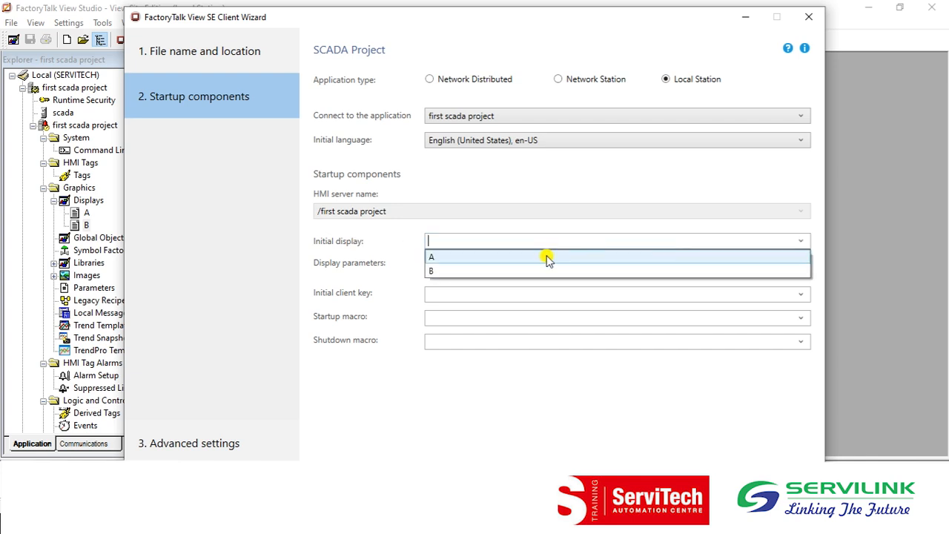
pyautogui.click(447, 256)
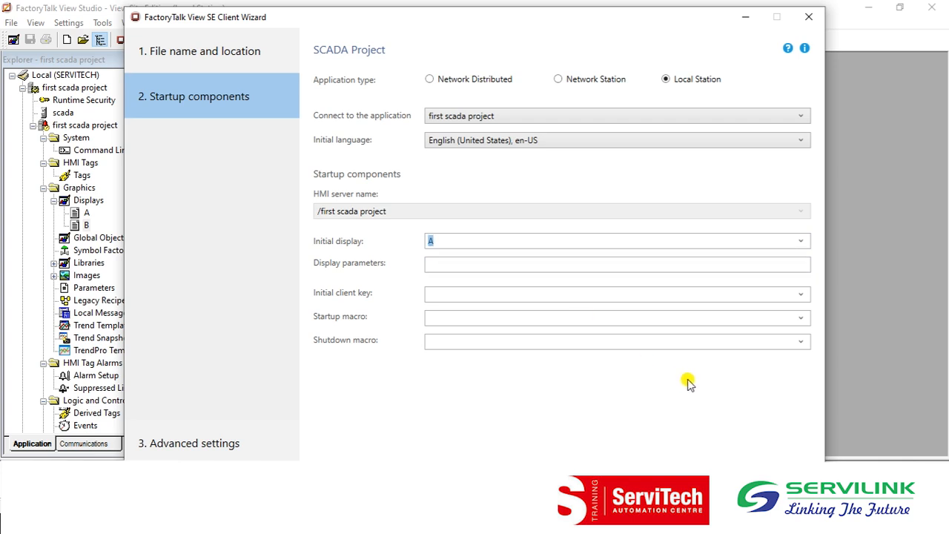
pyautogui.click(723, 479)
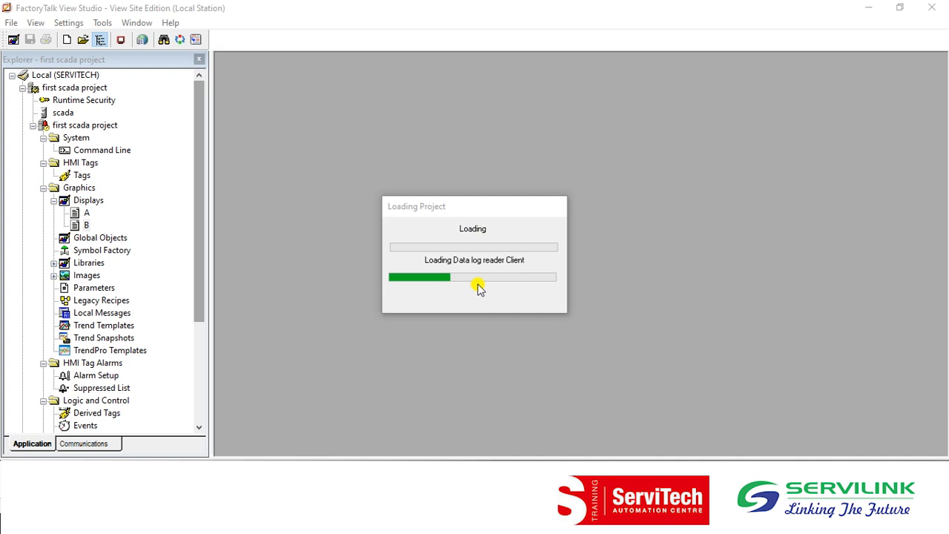
# Step: Minimize FactoryTalk View Studio and RSLinx Classic to locate the SCADA Project client file, and refresh the desktop
pyautogui.click(871, 8)
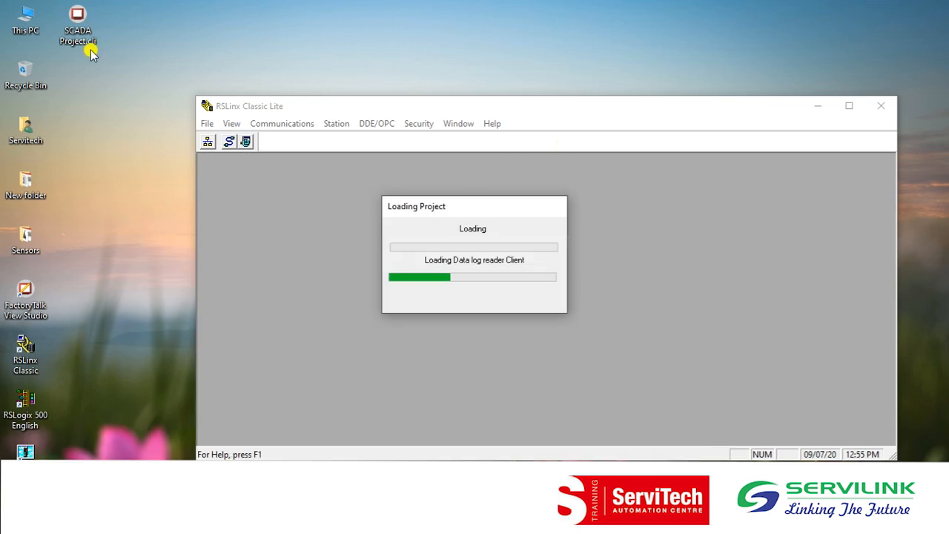
pyautogui.click(79, 35)
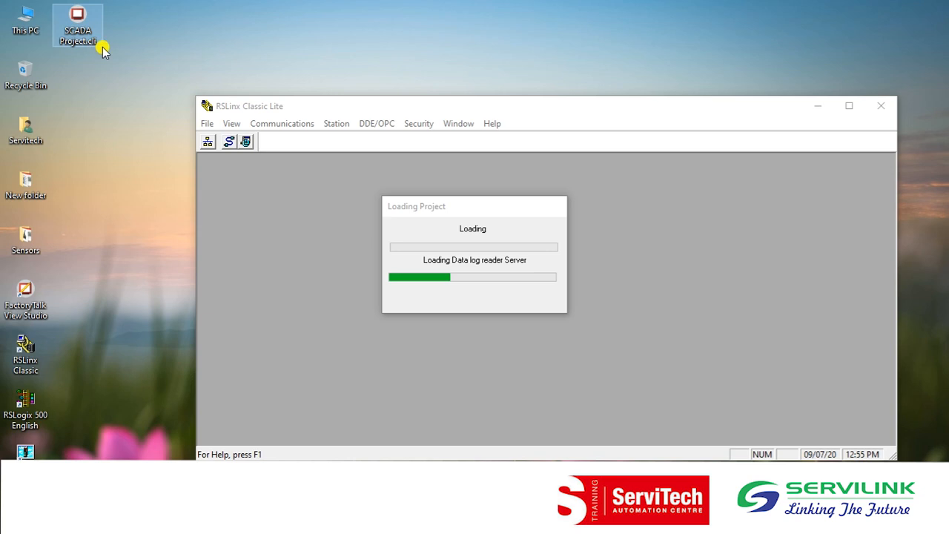
pyautogui.click(74, 33)
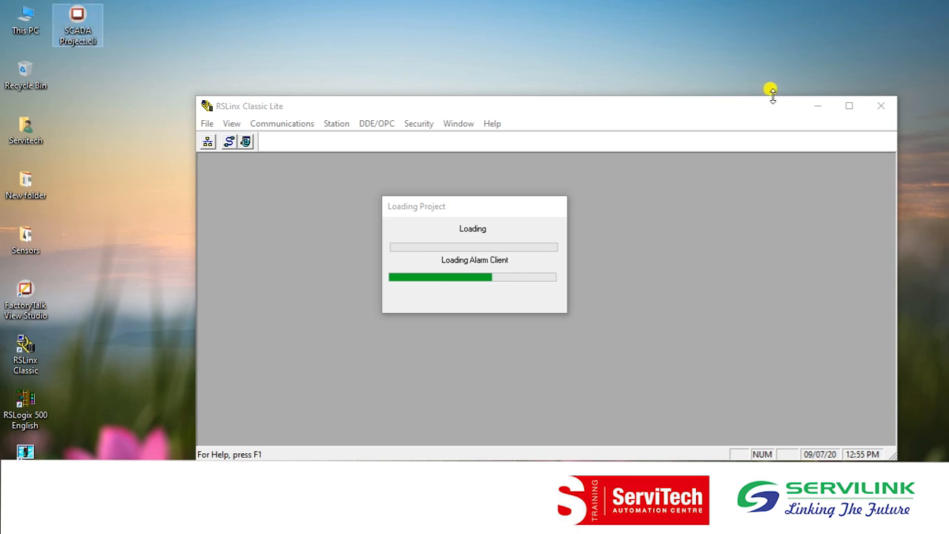
pyautogui.click(817, 106)
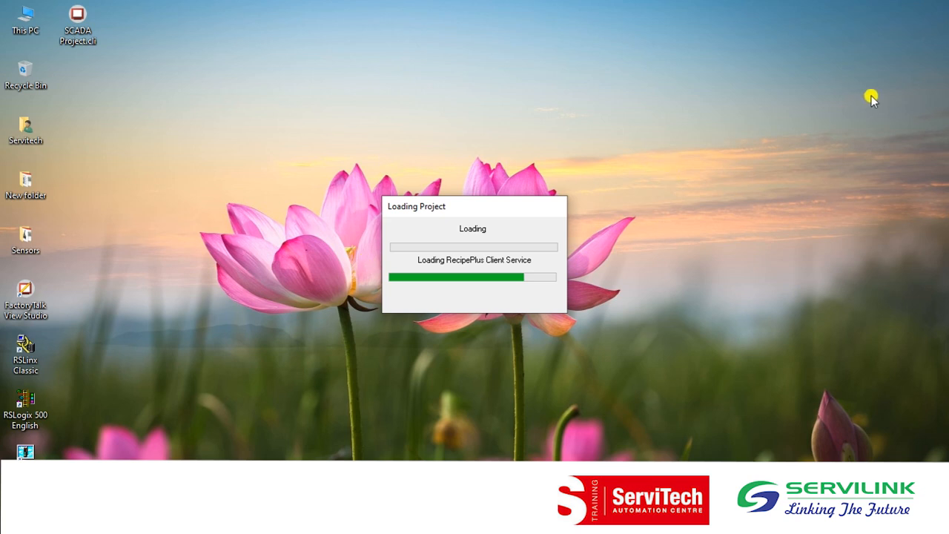
pyautogui.rightClick(853, 96)
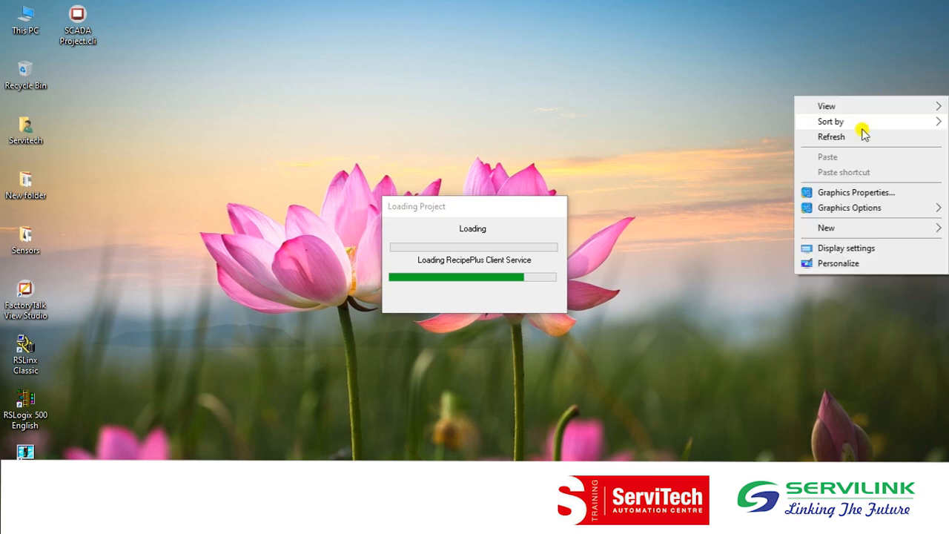
pyautogui.click(823, 137)
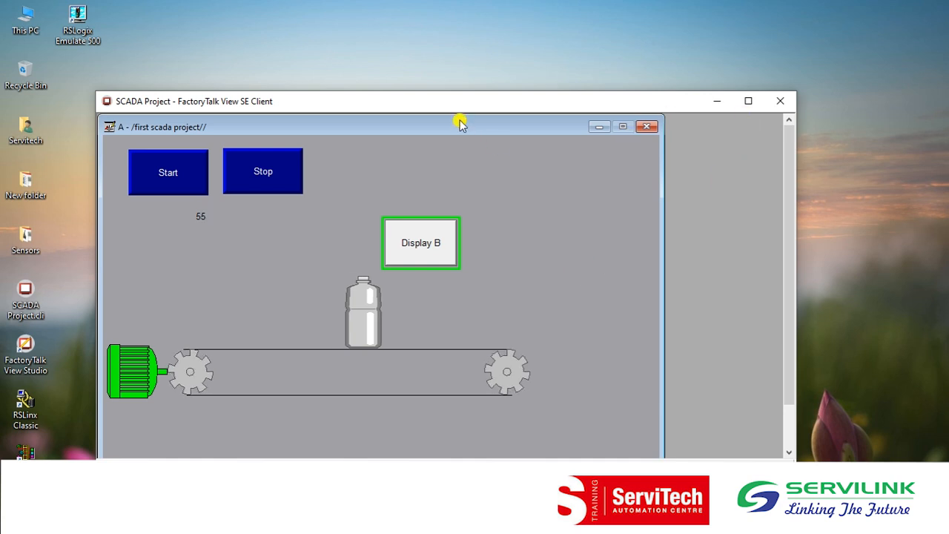
# Step: Maximize the running SCADA Project client and keep it in front by minimizing FactoryTalk View Studio
pyautogui.click(750, 100)
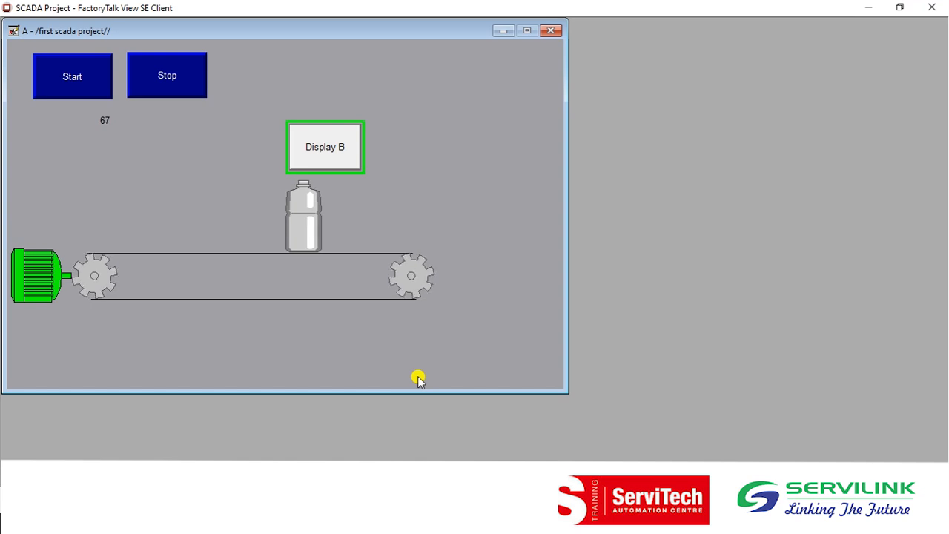
pyautogui.moveTo(424, 475)
pyautogui.click(424, 445)
pyautogui.press('Escape')
pyautogui.moveTo(199, 129)
pyautogui.mouseDown()
pyautogui.moveTo(201, 233)
pyautogui.moveTo(213, 119)
pyautogui.mouseUp()
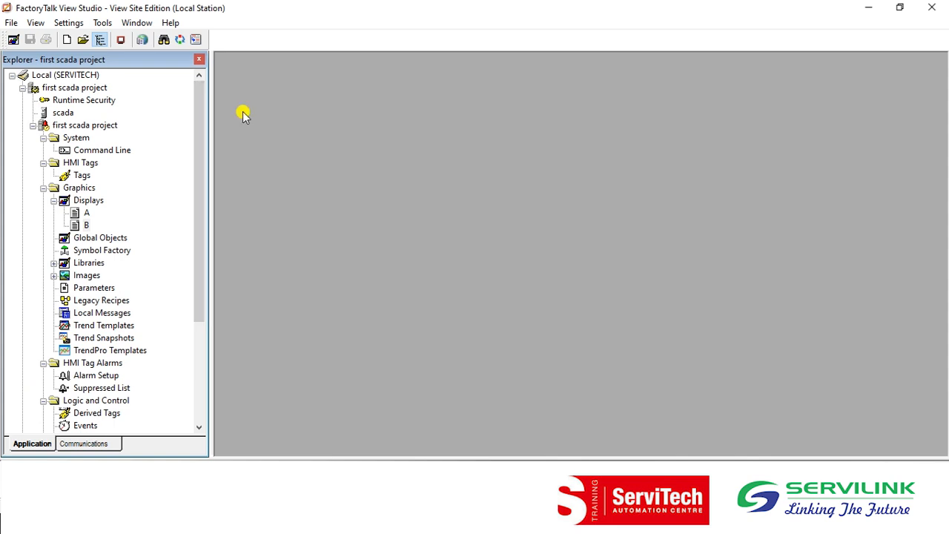
pyautogui.click(863, 7)
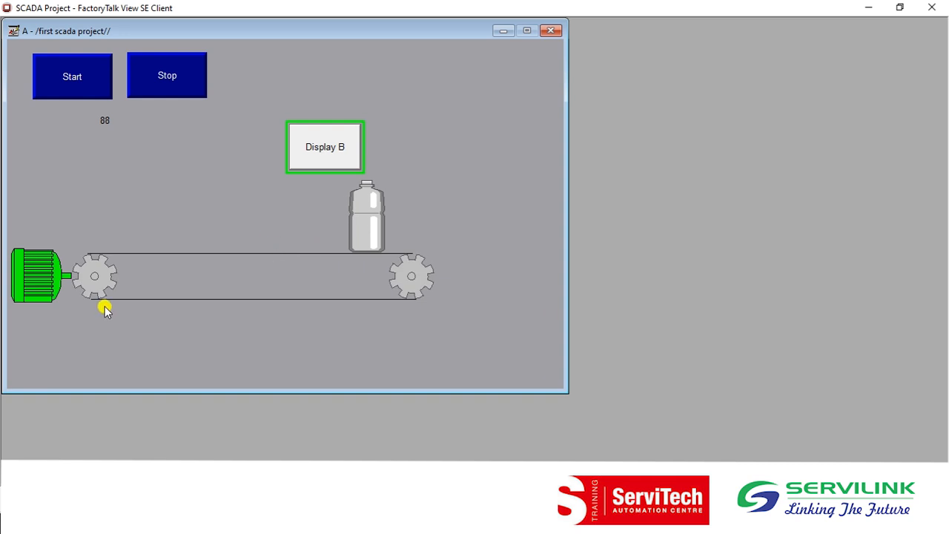
# Step: Test display A's conveyor controls at runtime by operating Stop, Start and Stop again
pyautogui.click(168, 75)
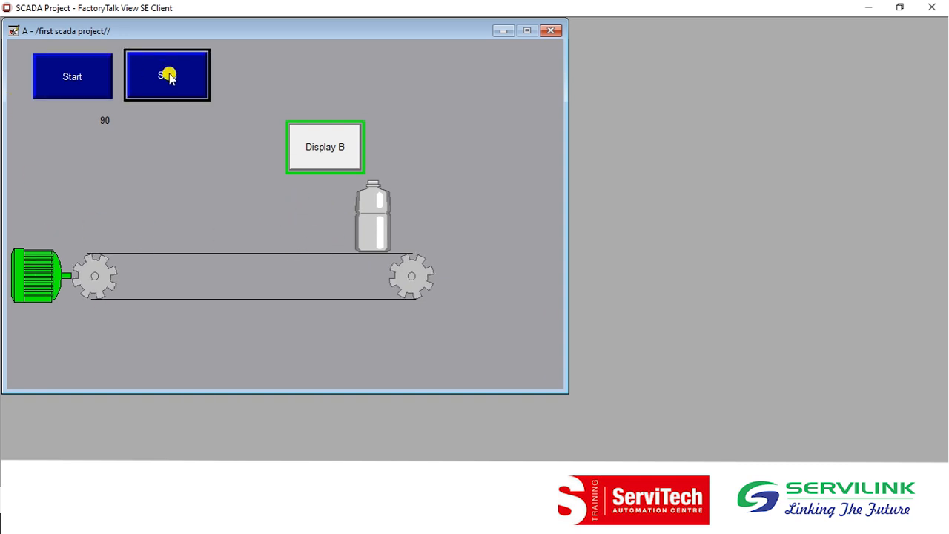
pyautogui.click(64, 87)
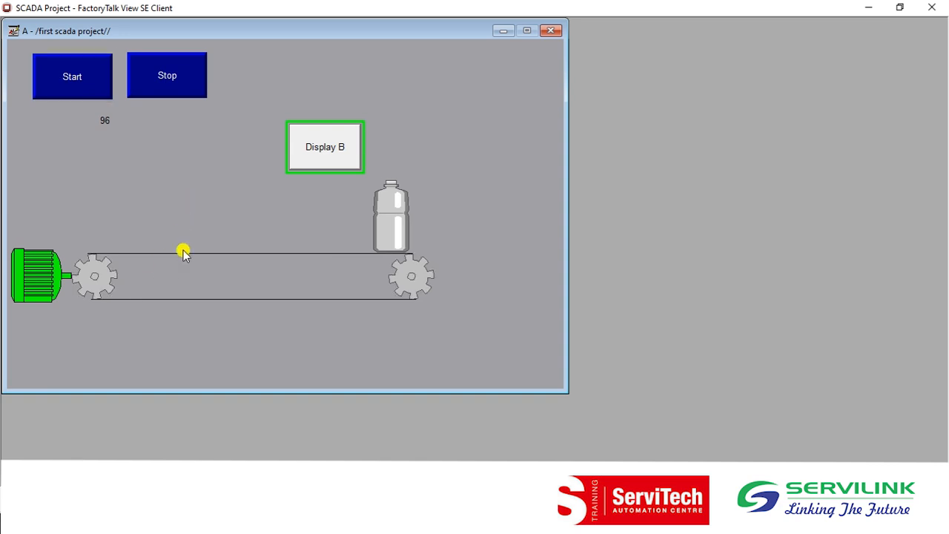
pyautogui.click(164, 77)
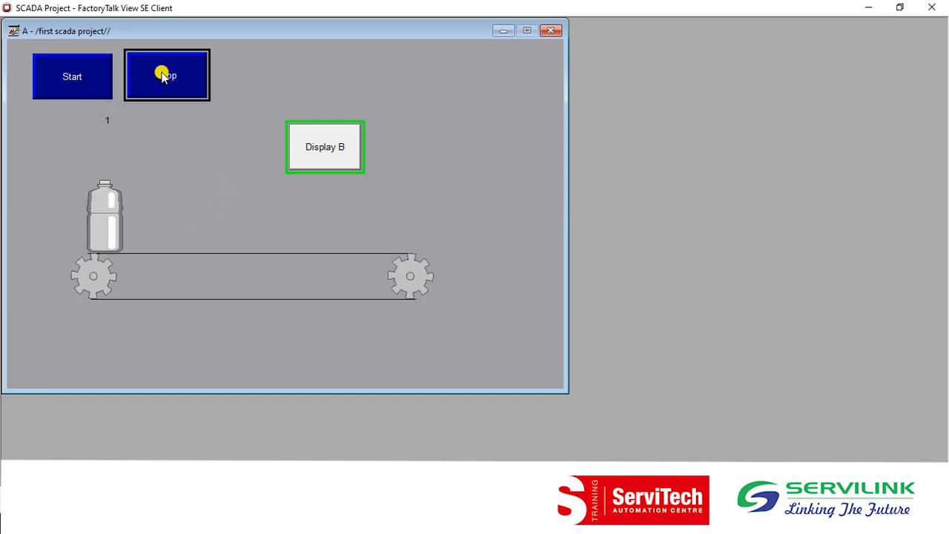
# Step: Test the navigation buttons by switching from display A to display B and back twice
pyautogui.click(326, 155)
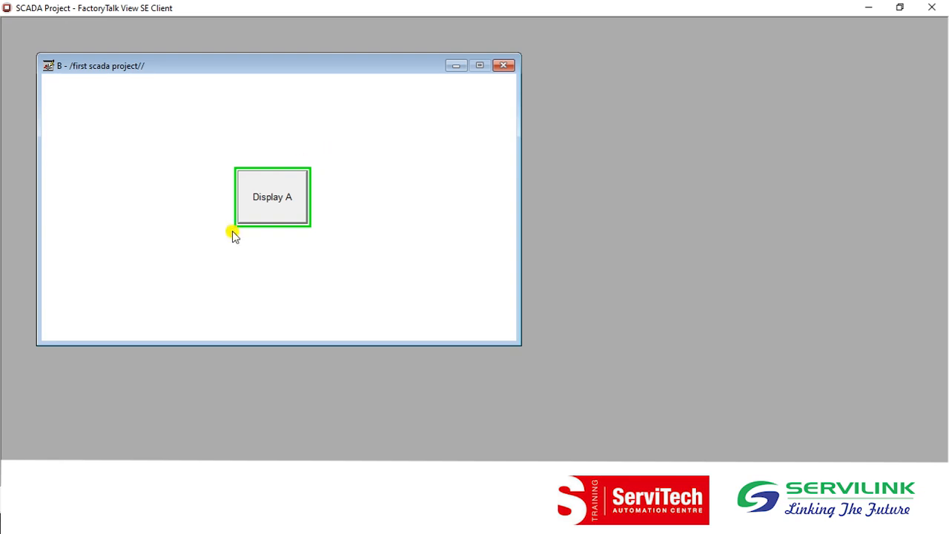
pyautogui.click(289, 213)
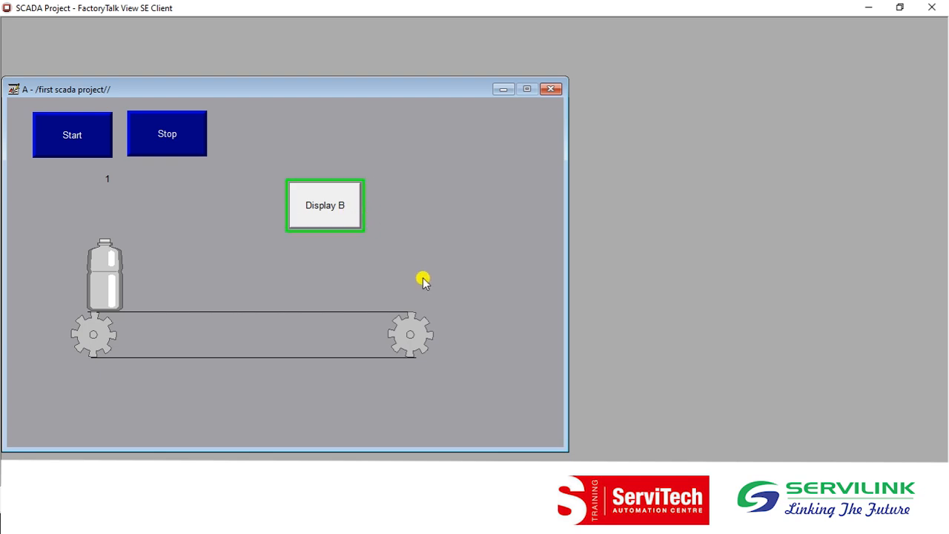
pyautogui.click(316, 210)
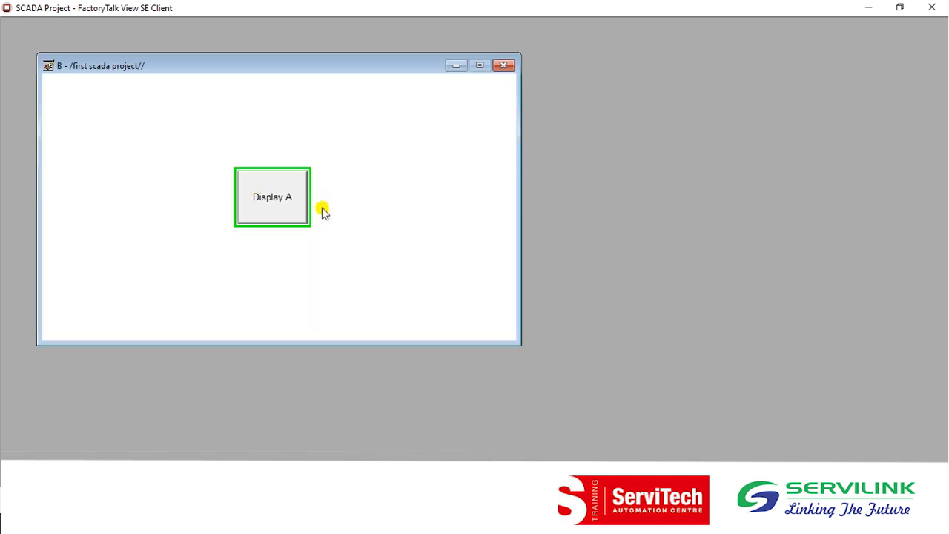
pyautogui.click(288, 205)
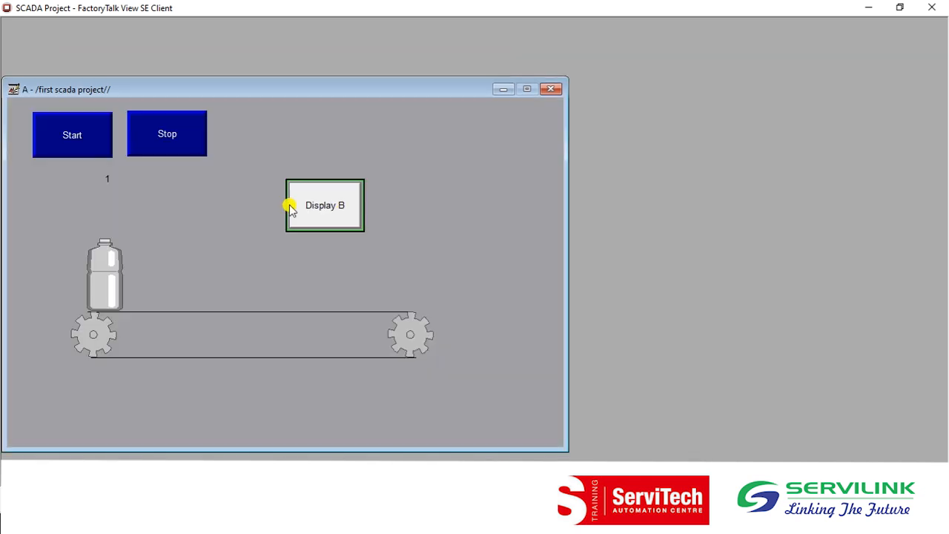